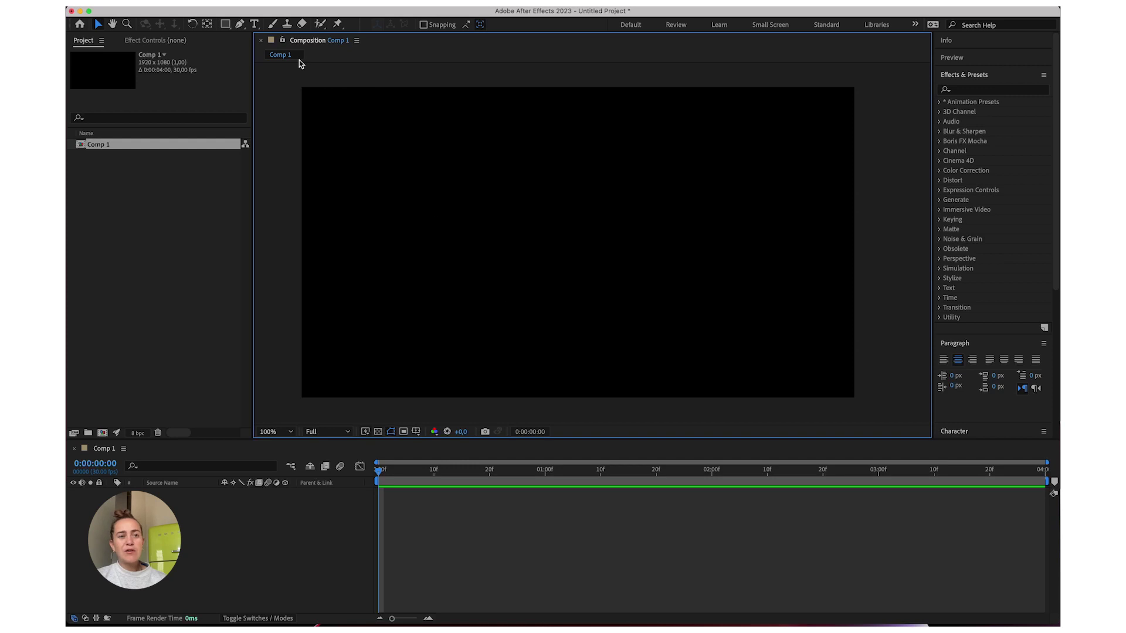
Type 'DROP' as a text layer and centre it horizontally and vertically in Comp 1.
{"action": "left_click", "coordinate": [255, 24]}
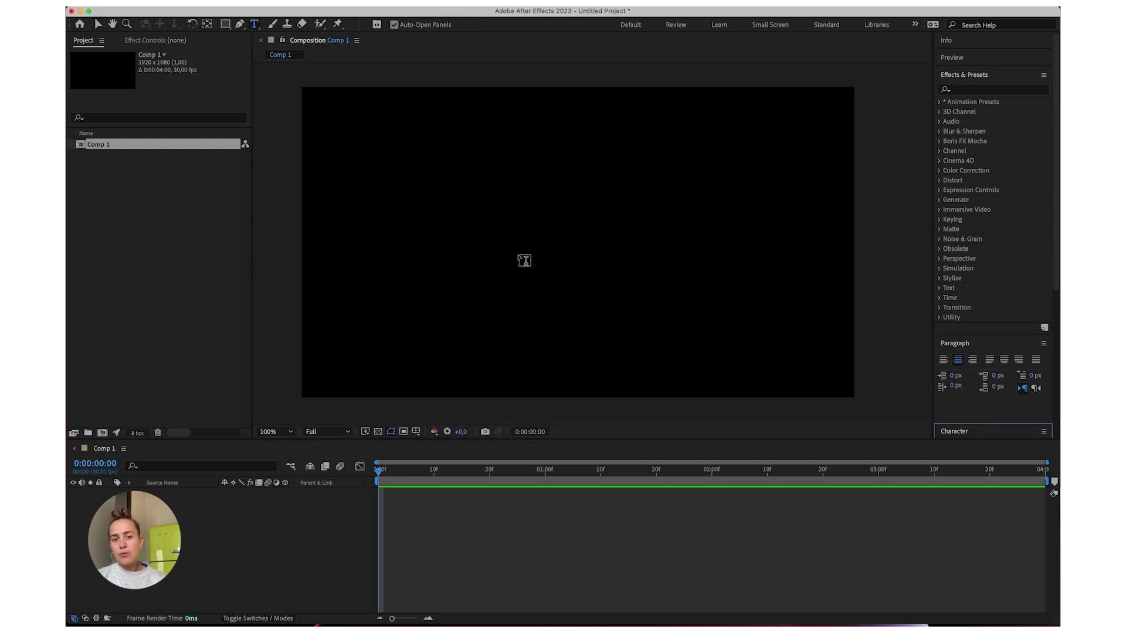
{"action": "left_click", "coordinate": [511, 255]}
{"action": "type", "text": "DROP"}
{"action": "left_click", "coordinate": [463, 494]}
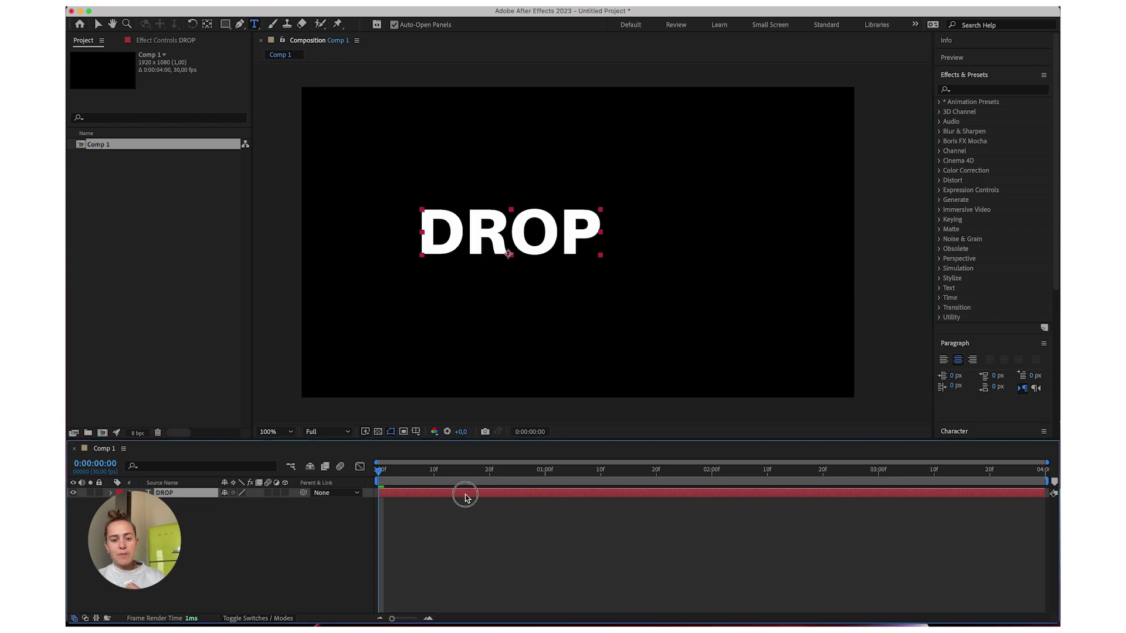
{"action": "key", "text": "v"}
{"action": "left_click", "coordinate": [964, 403]}
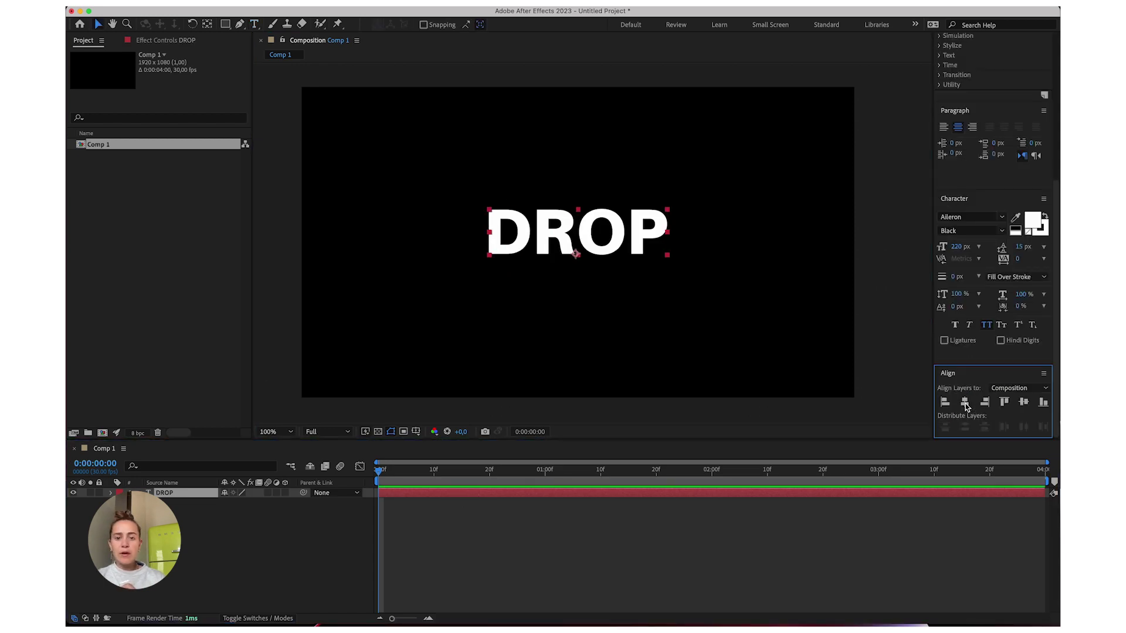
{"action": "left_click", "coordinate": [1024, 403]}
{"action": "scroll", "coordinate": [990, 131], "scroll_direction": "up", "scroll_amount": 5}
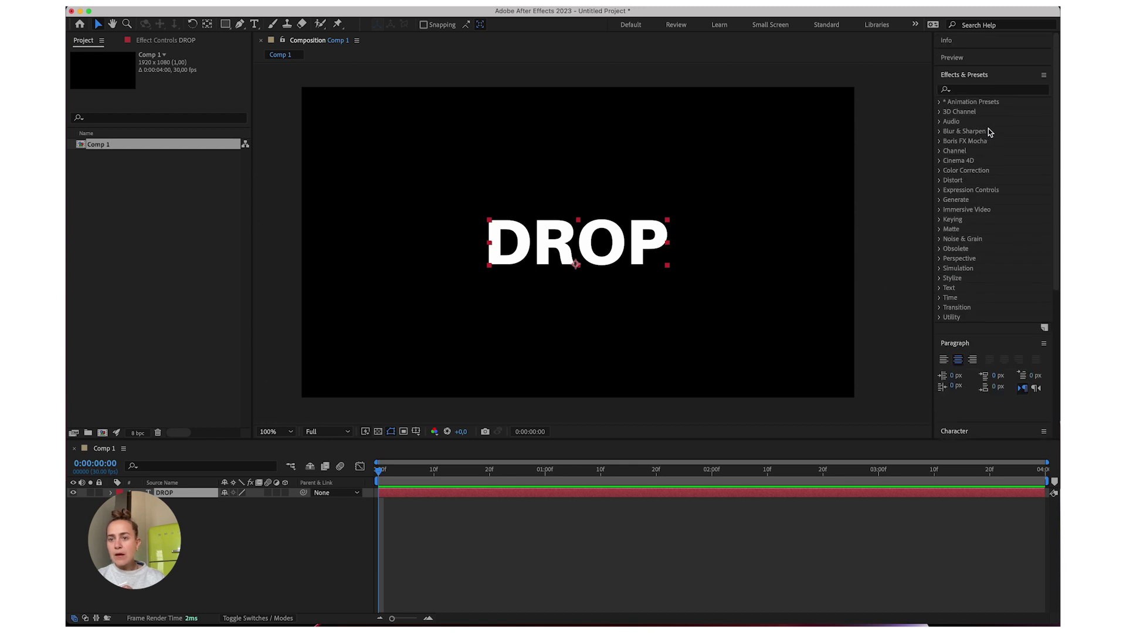
Apply the Text > Expressions > Text Bounce preset to the DROP layer and preview it.
{"action": "left_click", "coordinate": [940, 102]}
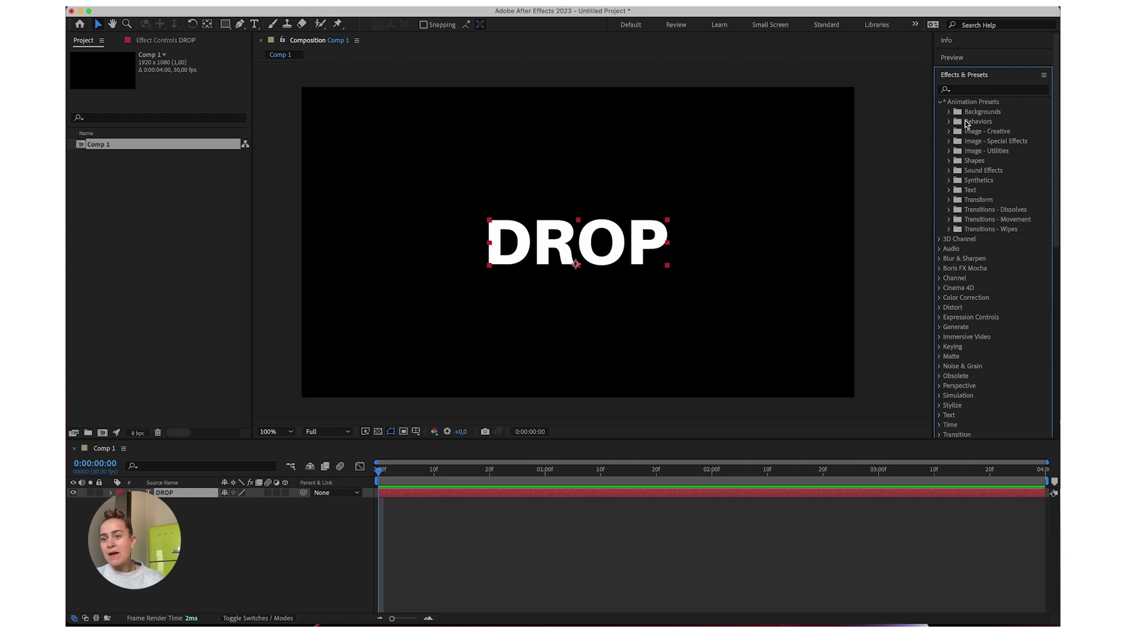
{"action": "left_click", "coordinate": [948, 191]}
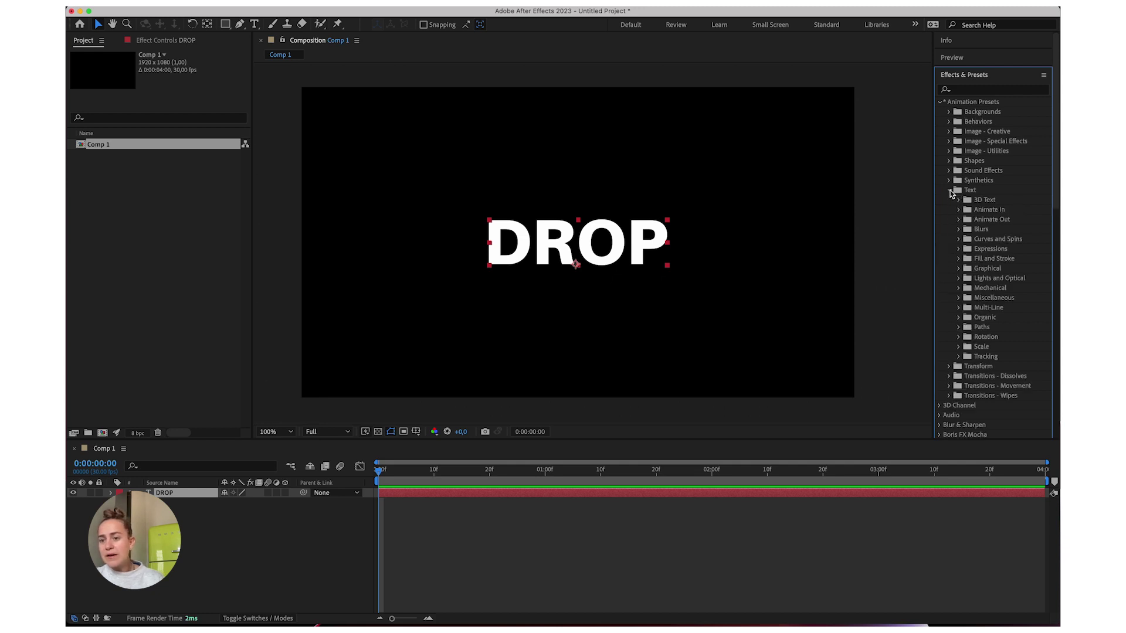
{"action": "left_click", "coordinate": [959, 250]}
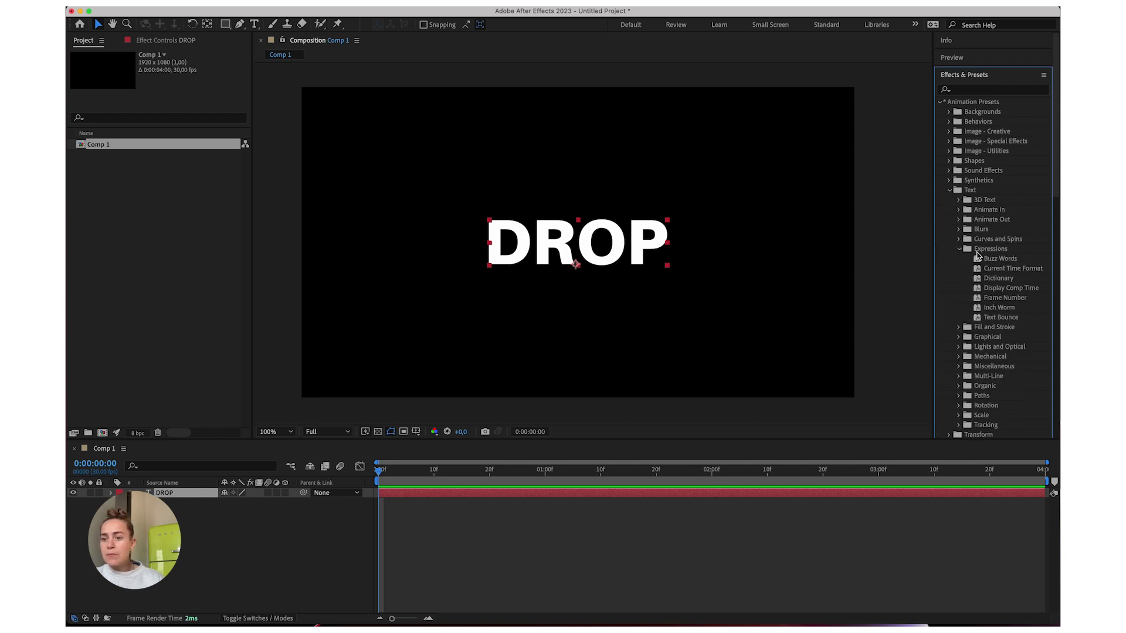
{"action": "left_click_drag", "start_coordinate": [1001, 320], "coordinate": [529, 494]}
{"action": "key", "text": "space"}
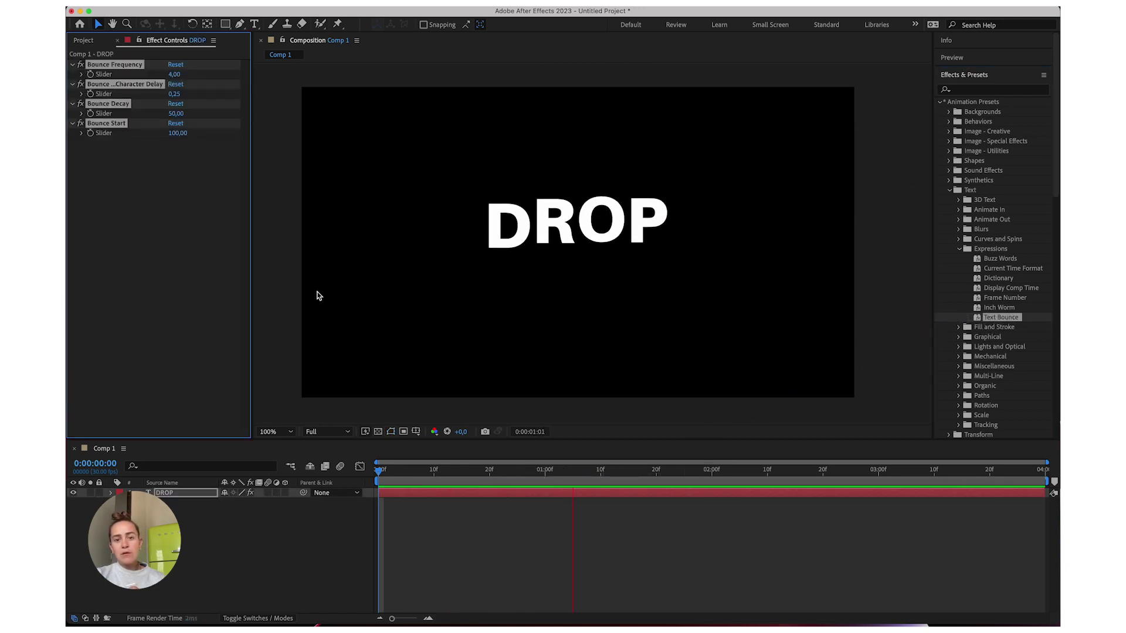
{"action": "key", "text": "space"}
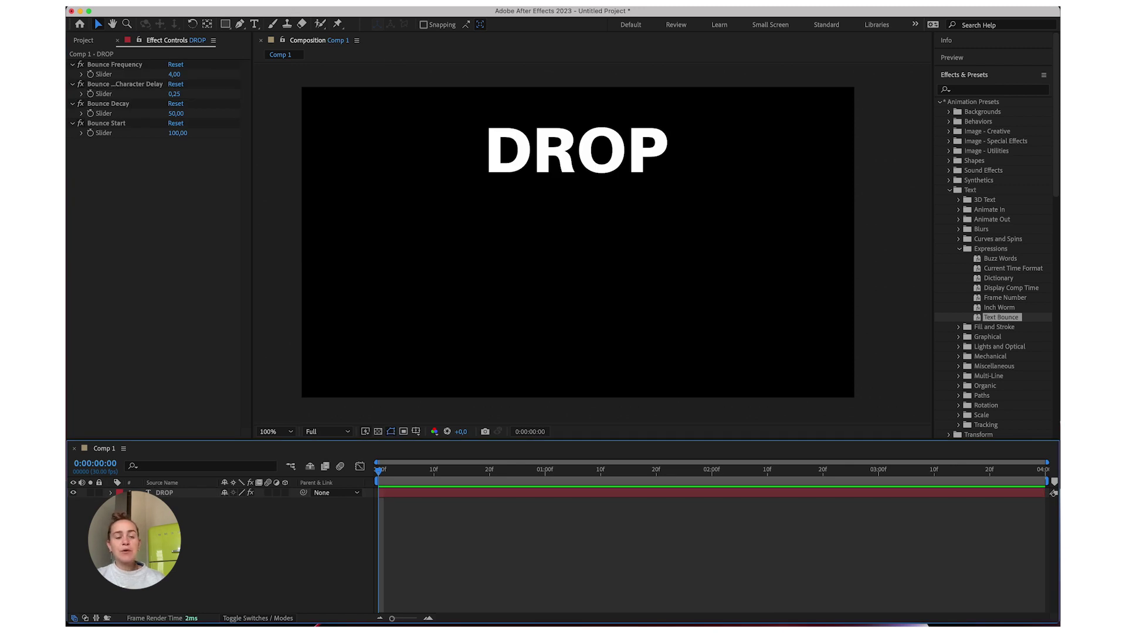
Add a new adjustment layer and apply the Echo effect to it.
{"action": "left_click", "coordinate": [267, 1]}
{"action": "mouse_move", "coordinate": [329, 15]}
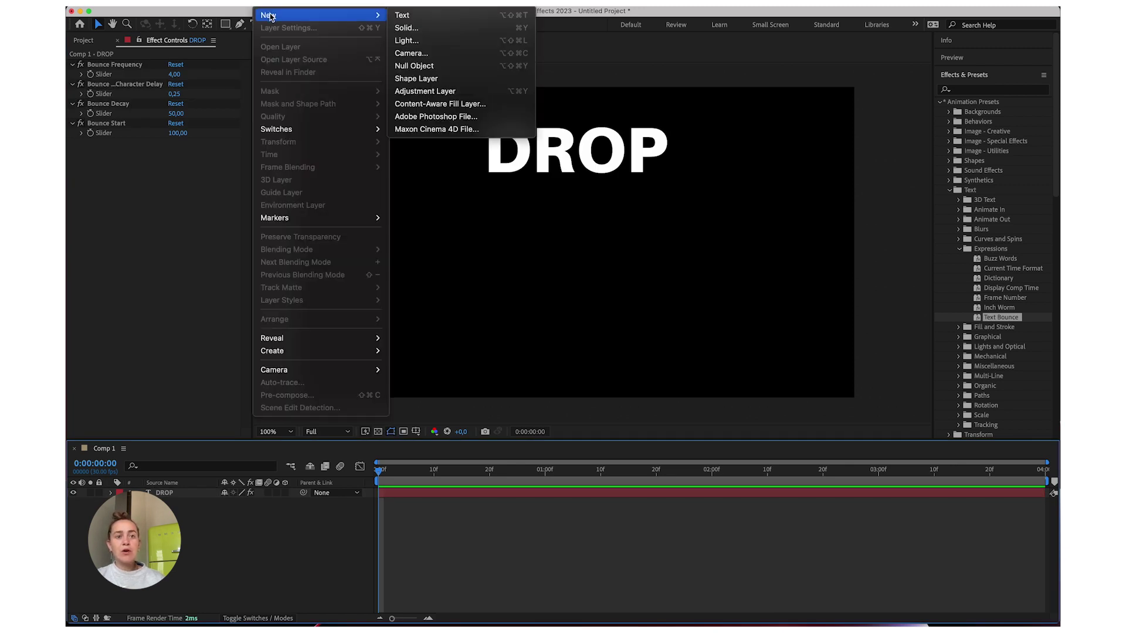
{"action": "left_click", "coordinate": [455, 92]}
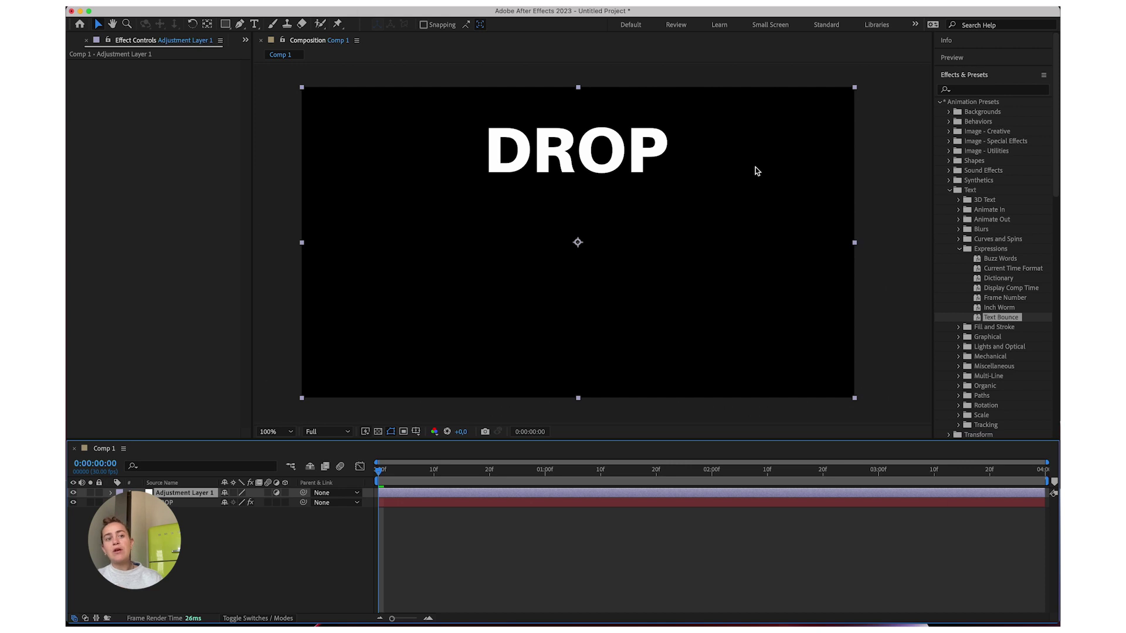
{"action": "left_click", "coordinate": [997, 90]}
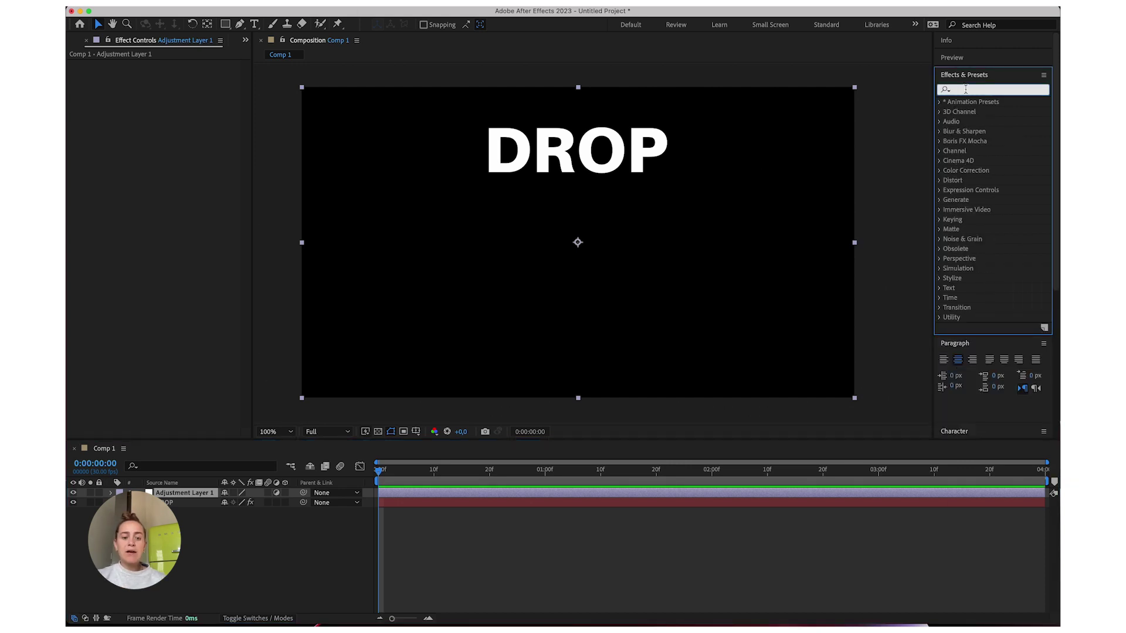
{"action": "type", "text": "e"}
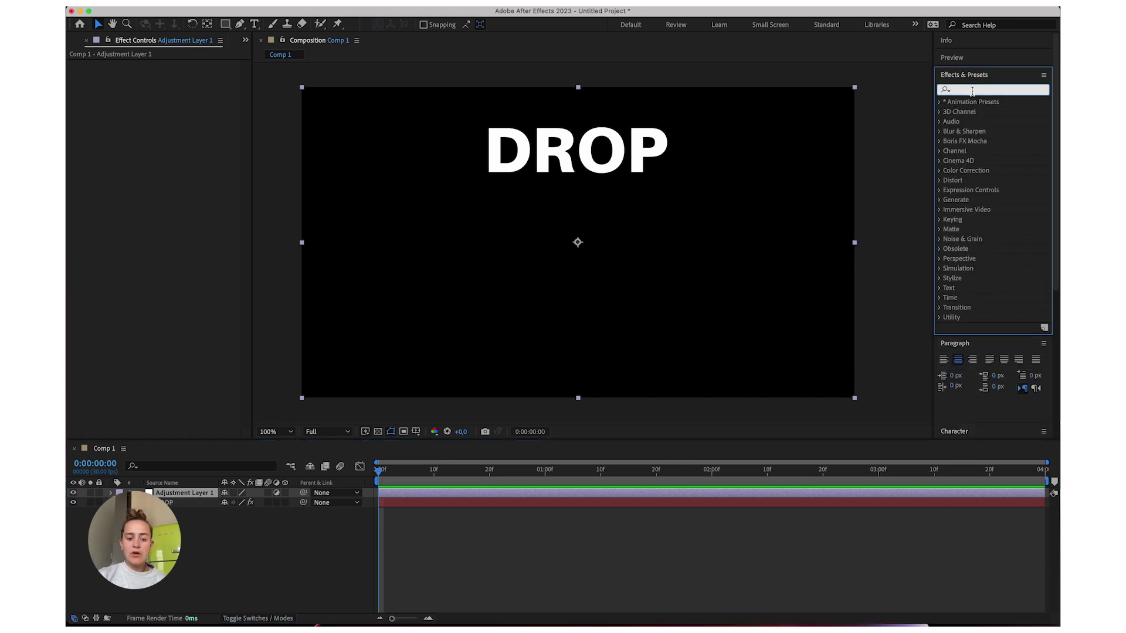
{"action": "type", "text": "cho"}
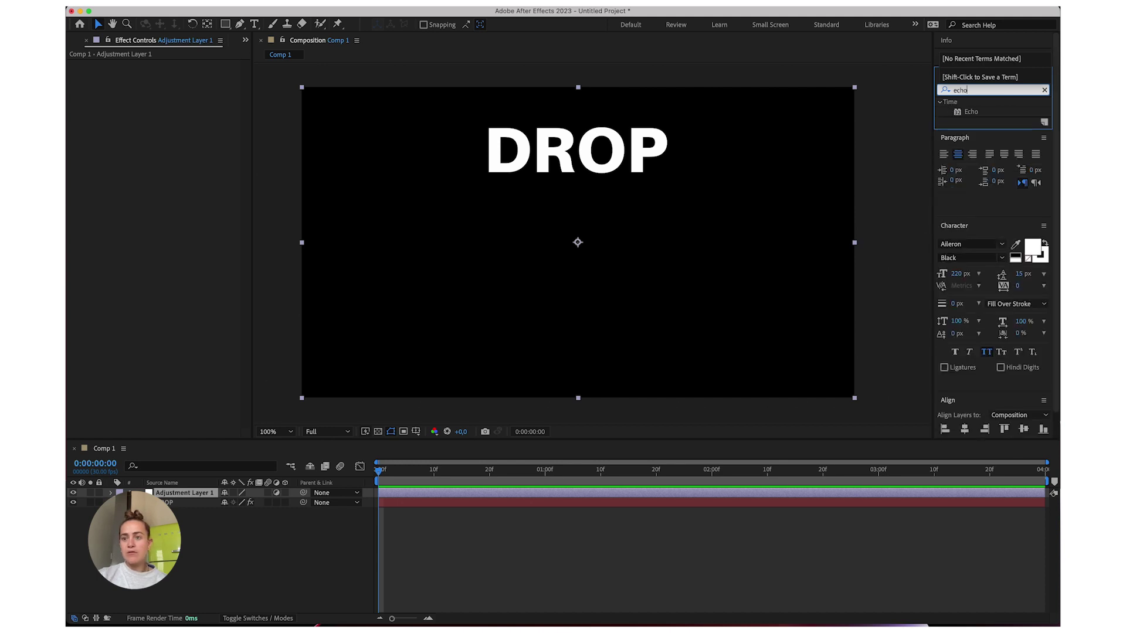
{"action": "left_click", "coordinate": [971, 112]}
{"action": "double_click", "coordinate": [970, 113]}
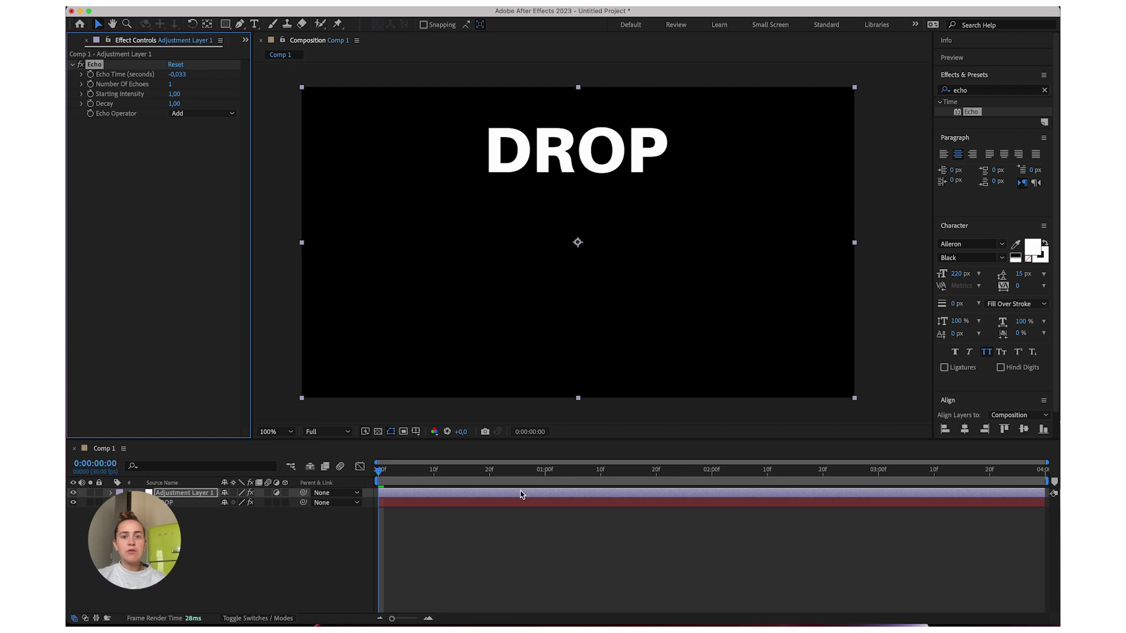
Set Echo Time to -0,0033 seconds and Number of Echoes to 60, then preview.
{"action": "left_click", "coordinate": [179, 75]}
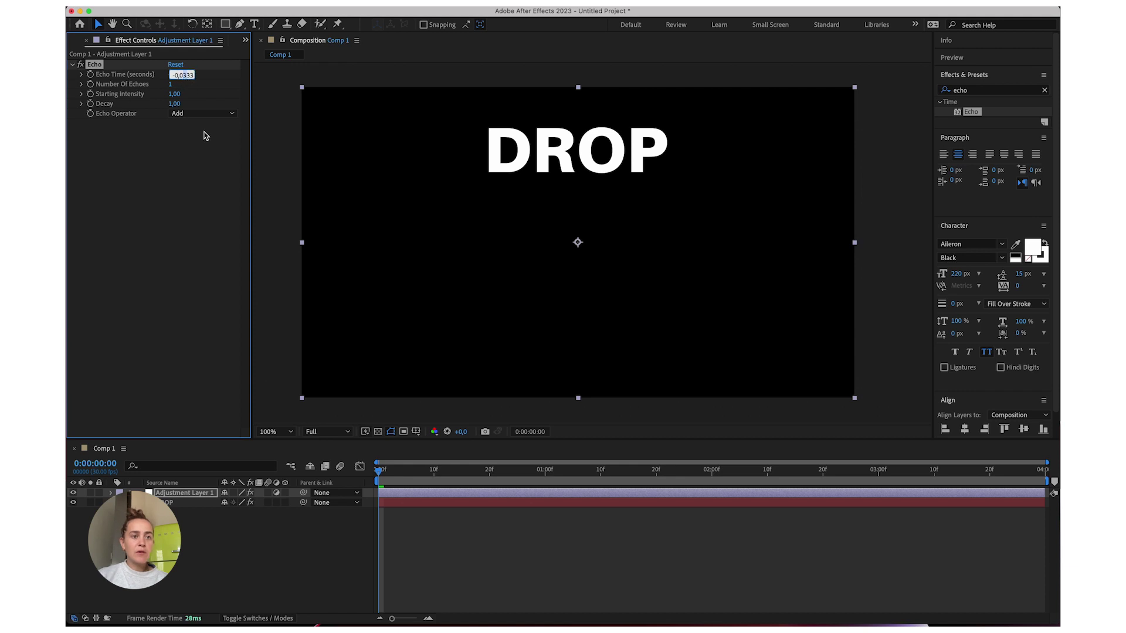
{"action": "type", "text": "-0,0033"}
{"action": "key", "text": "Return"}
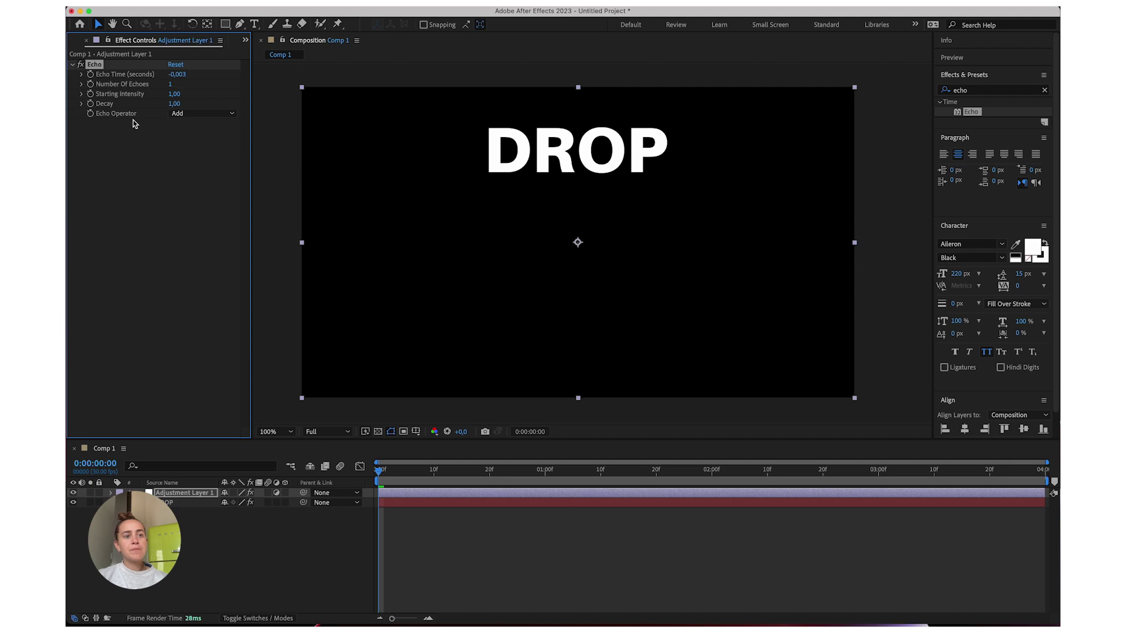
{"action": "left_click", "coordinate": [171, 85]}
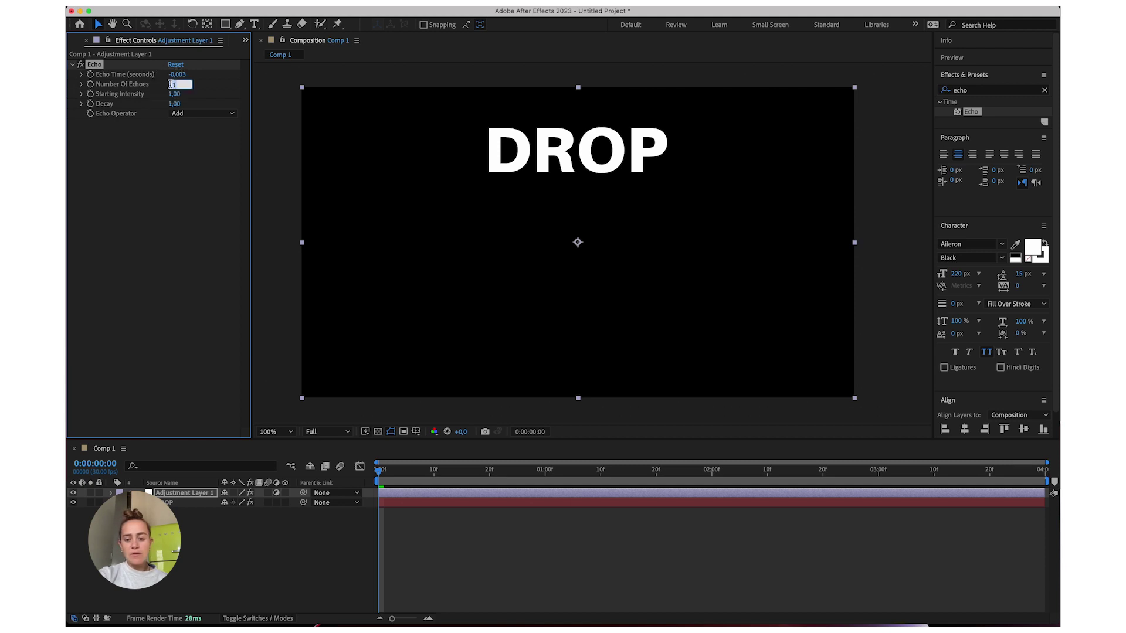
{"action": "key", "text": "Return"}
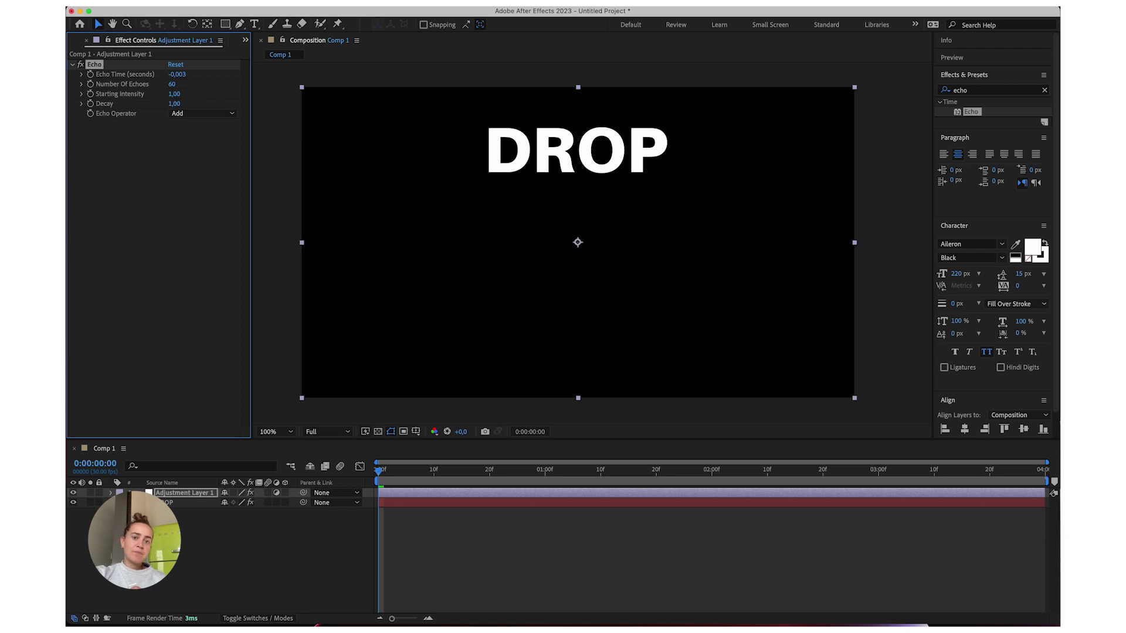
{"action": "key", "text": "space"}
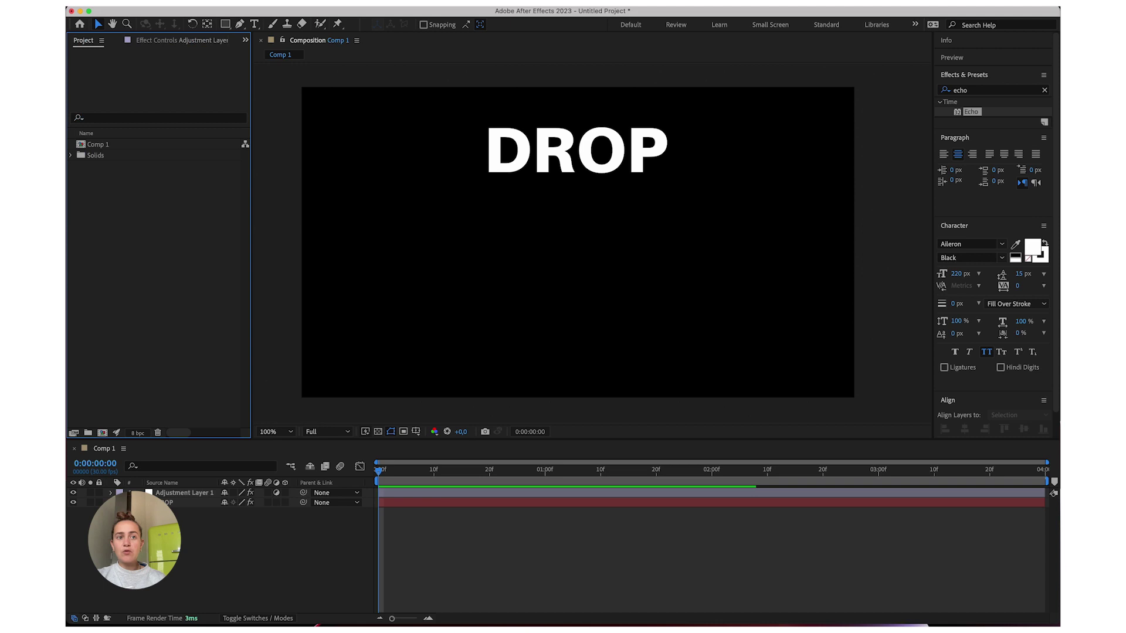
Create a 1920×1080 Comp 2 and nest Comp 1 inside it as a layer.
{"action": "left_click", "coordinate": [225, 3]}
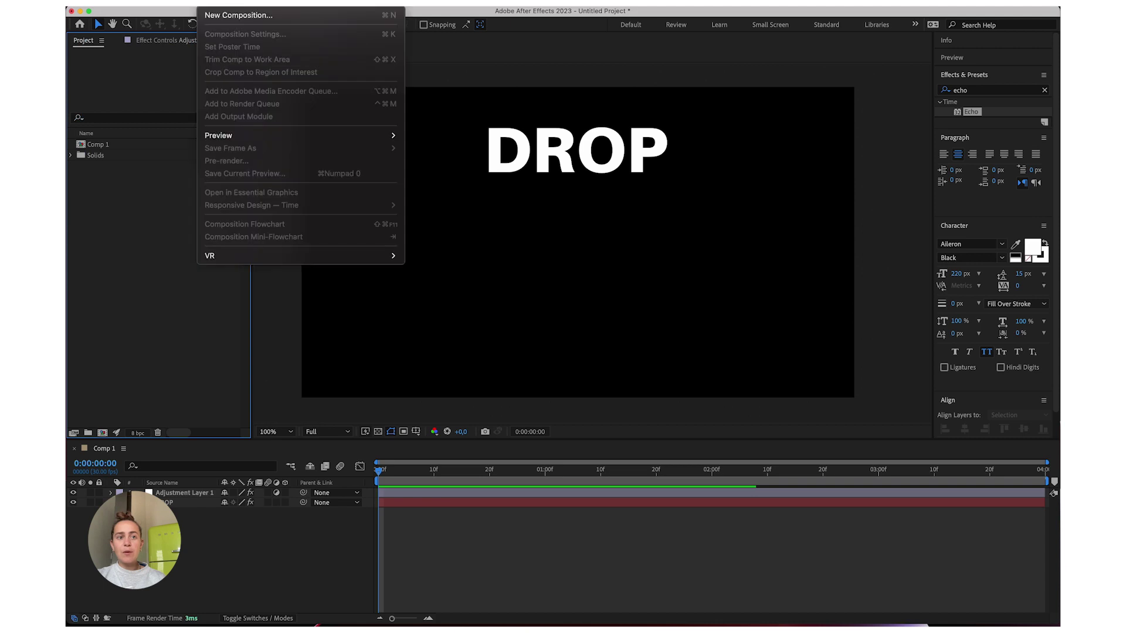
{"action": "left_click", "coordinate": [230, 16]}
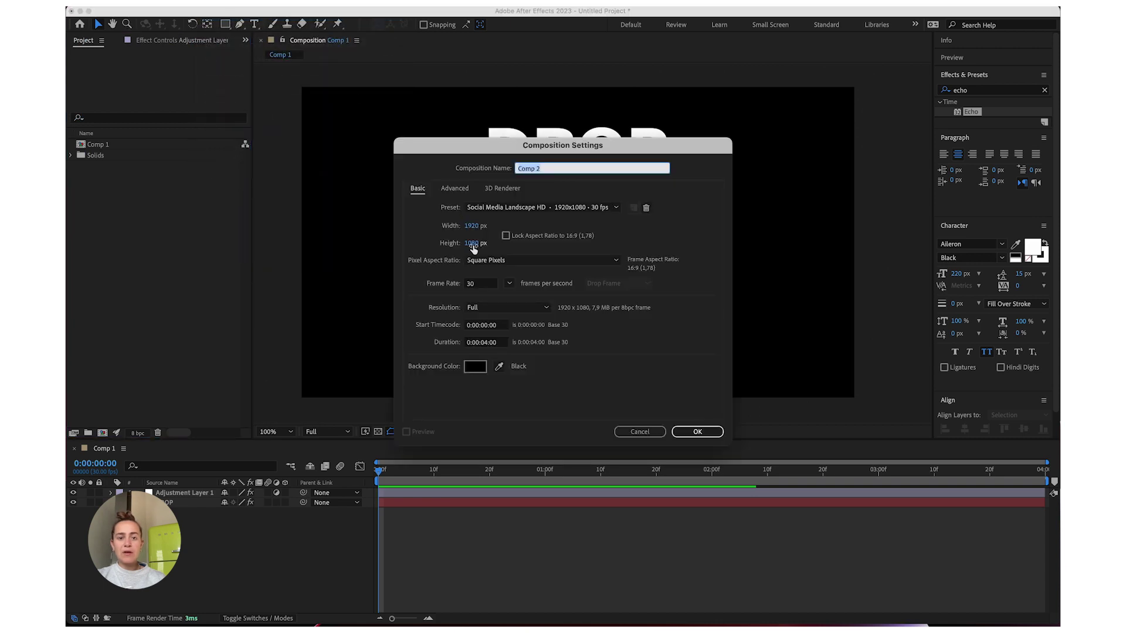
{"action": "left_click", "coordinate": [697, 432]}
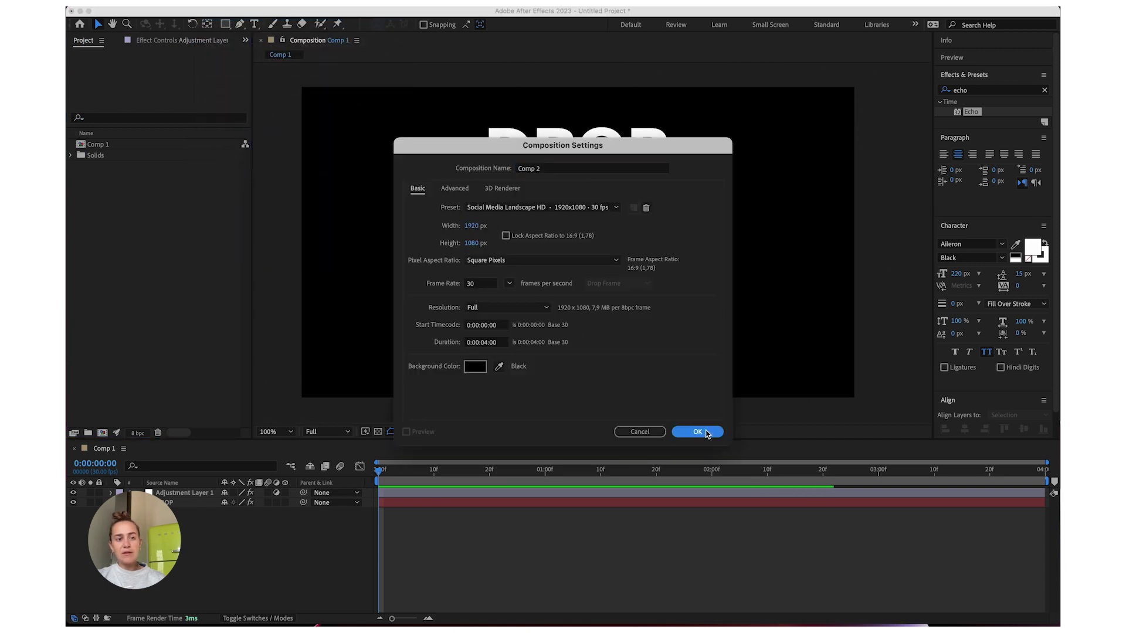
{"action": "left_click_drag", "start_coordinate": [101, 147], "coordinate": [171, 510]}
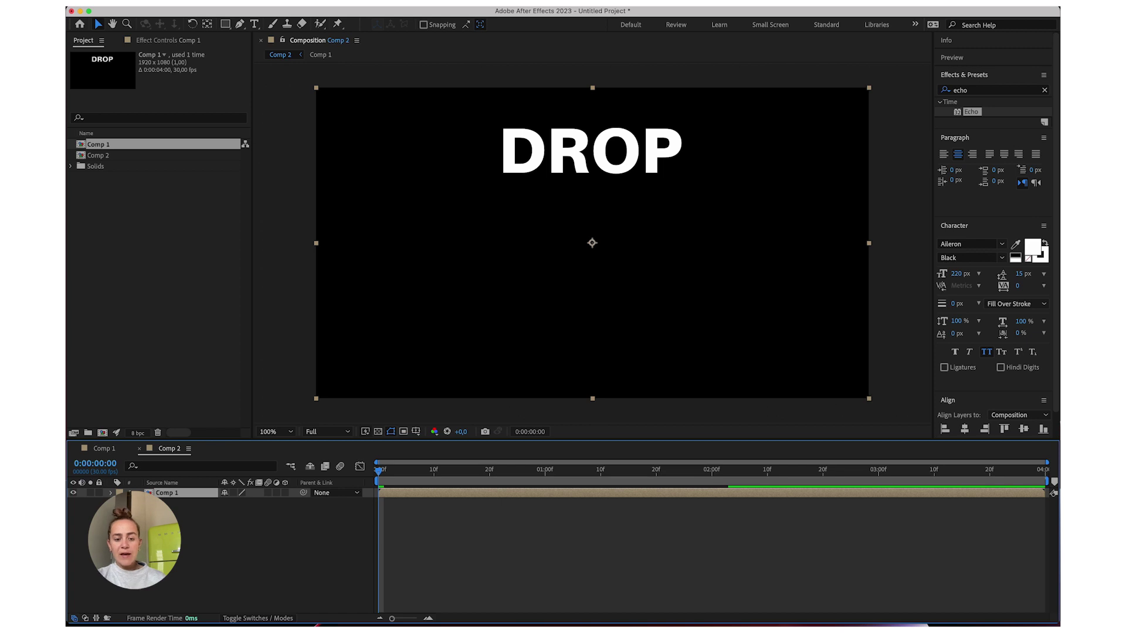
Duplicate the Comp 1 layer into three copies and apply Shift Channels to all three.
{"action": "key", "text": "super+d"}
{"action": "key", "text": "super+d"}
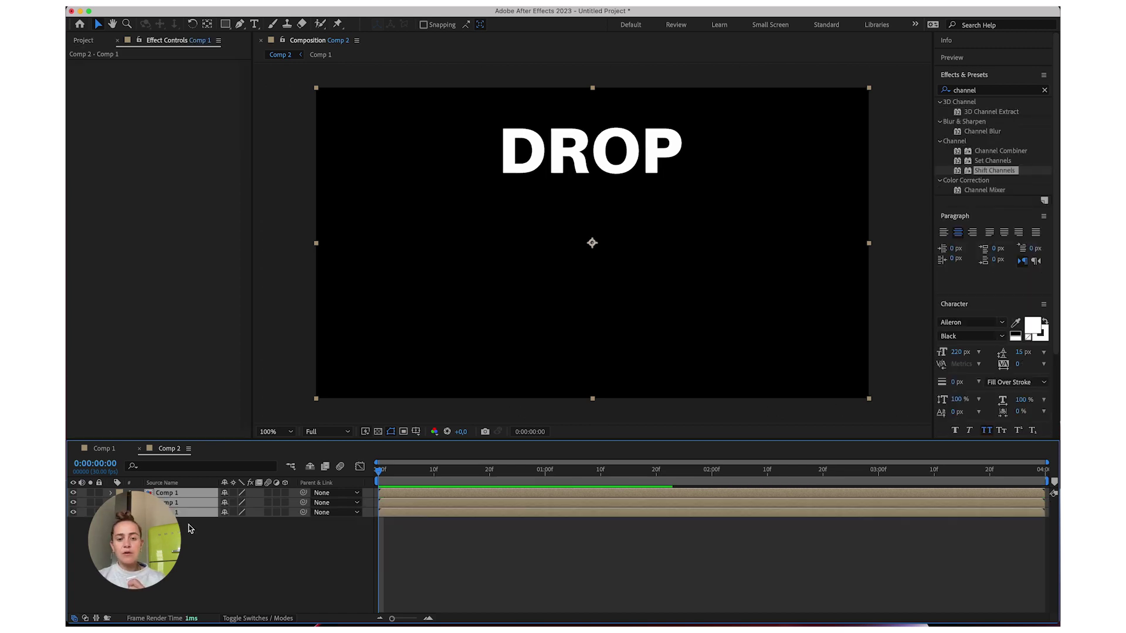
{"action": "double_click", "coordinate": [1000, 174]}
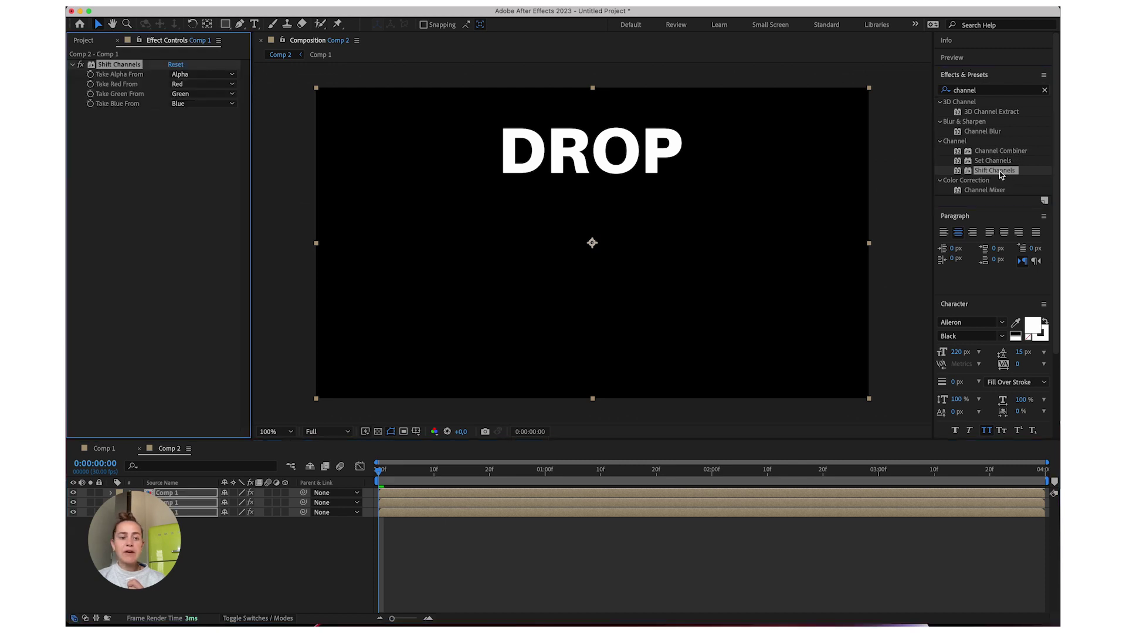
{"action": "left_click", "coordinate": [191, 511]}
{"action": "left_click", "coordinate": [190, 503]}
{"action": "left_click", "coordinate": [189, 493]}
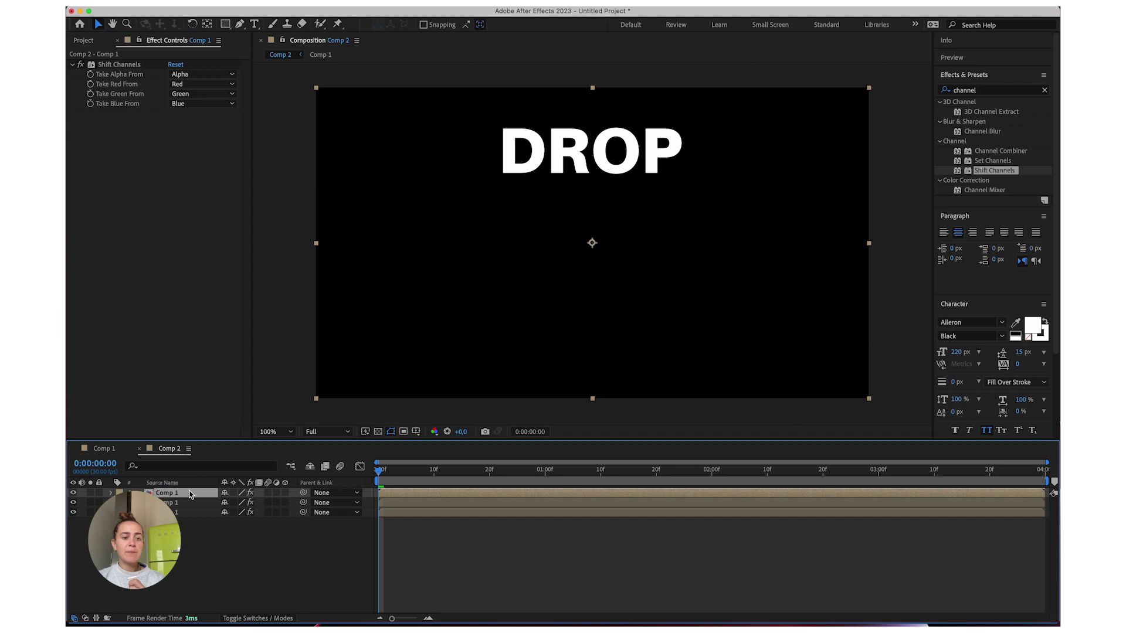
Rename the top Comp 1 layer to B.
{"action": "right_click", "coordinate": [168, 497]}
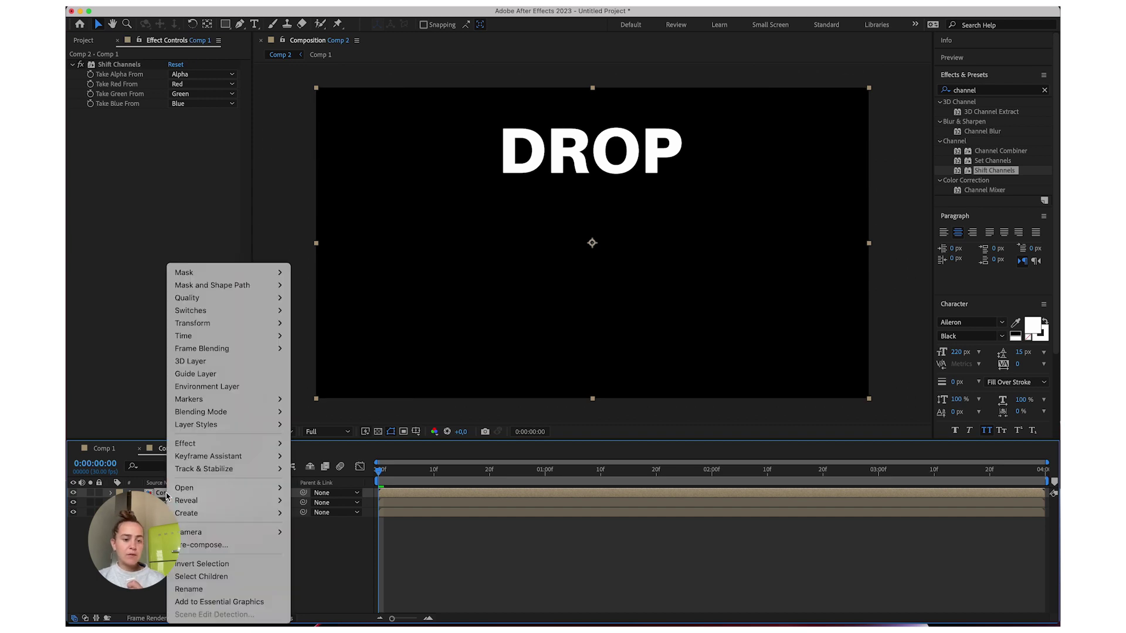
{"action": "left_click", "coordinate": [185, 589]}
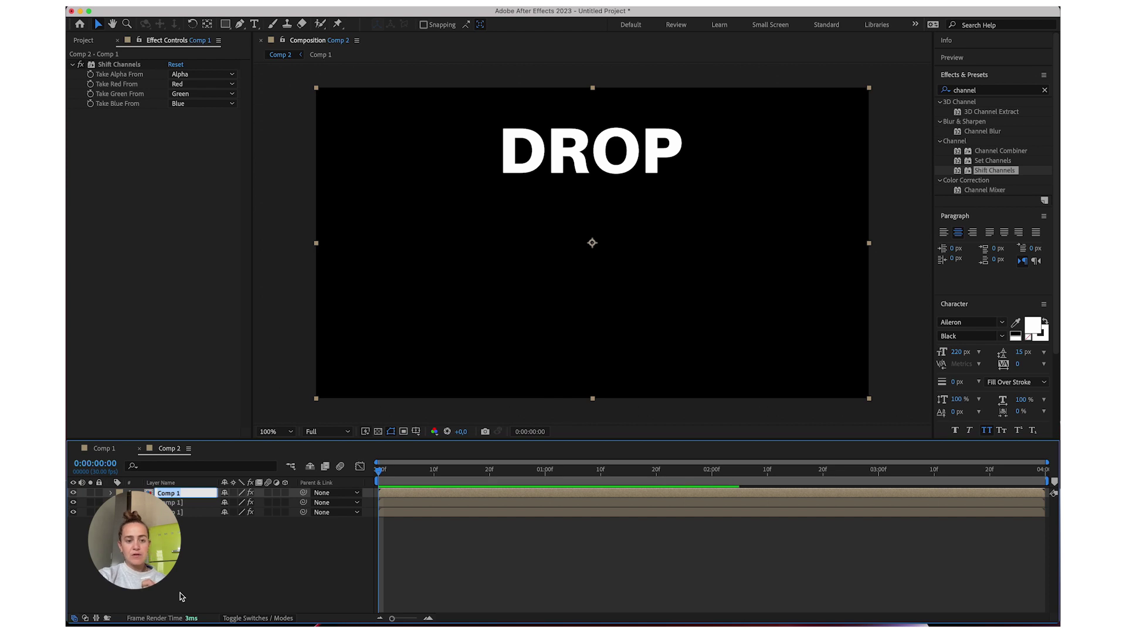
{"action": "type", "text": "B"}
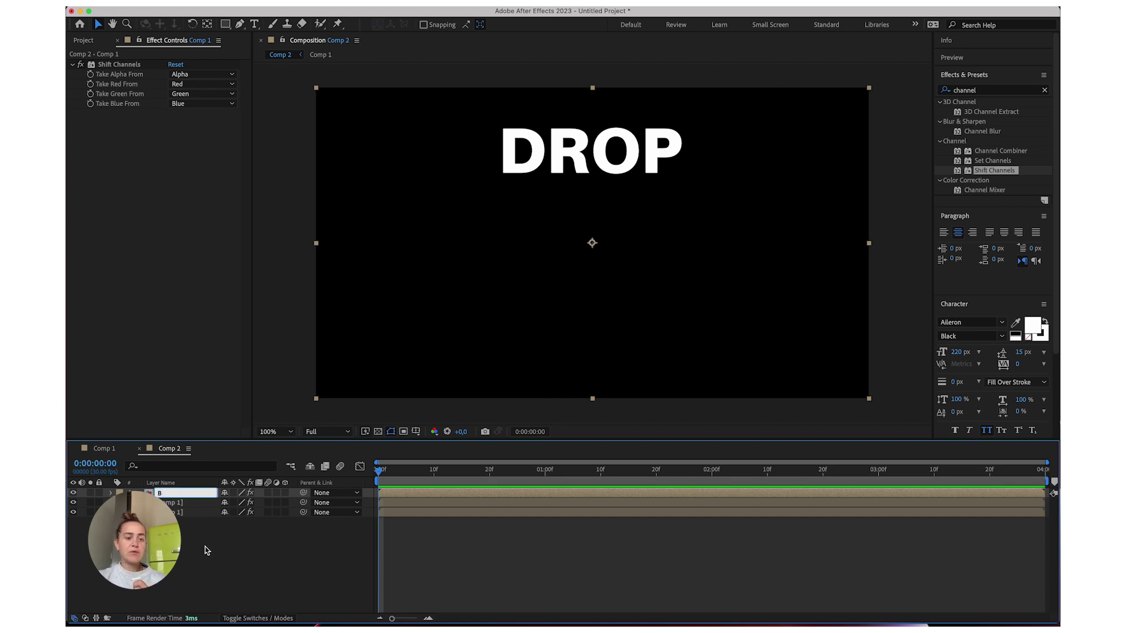
{"action": "key", "text": "Return"}
Rename the middle layer G and the bottom layer R.
{"action": "right_click", "coordinate": [175, 495]}
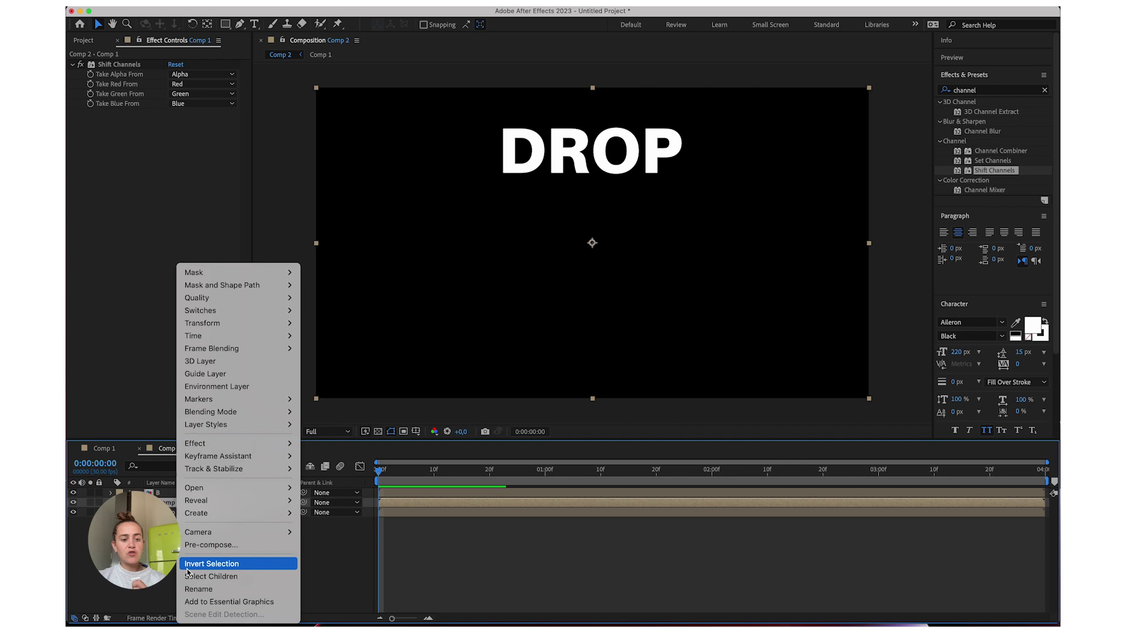
{"action": "left_click", "coordinate": [187, 589]}
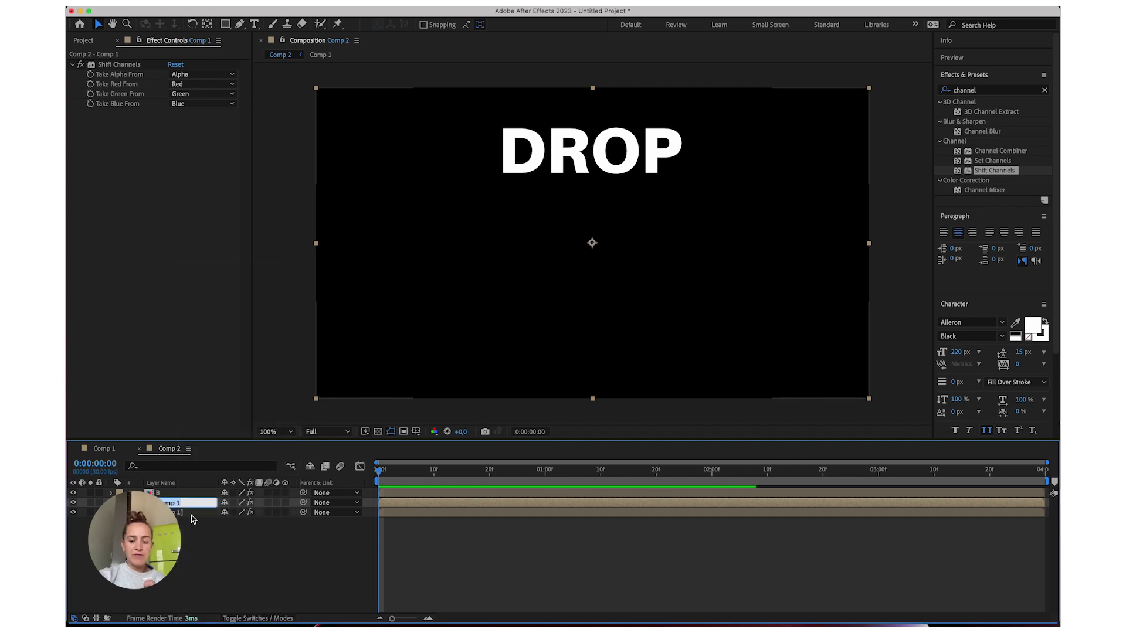
{"action": "key", "text": "BackSpace"}
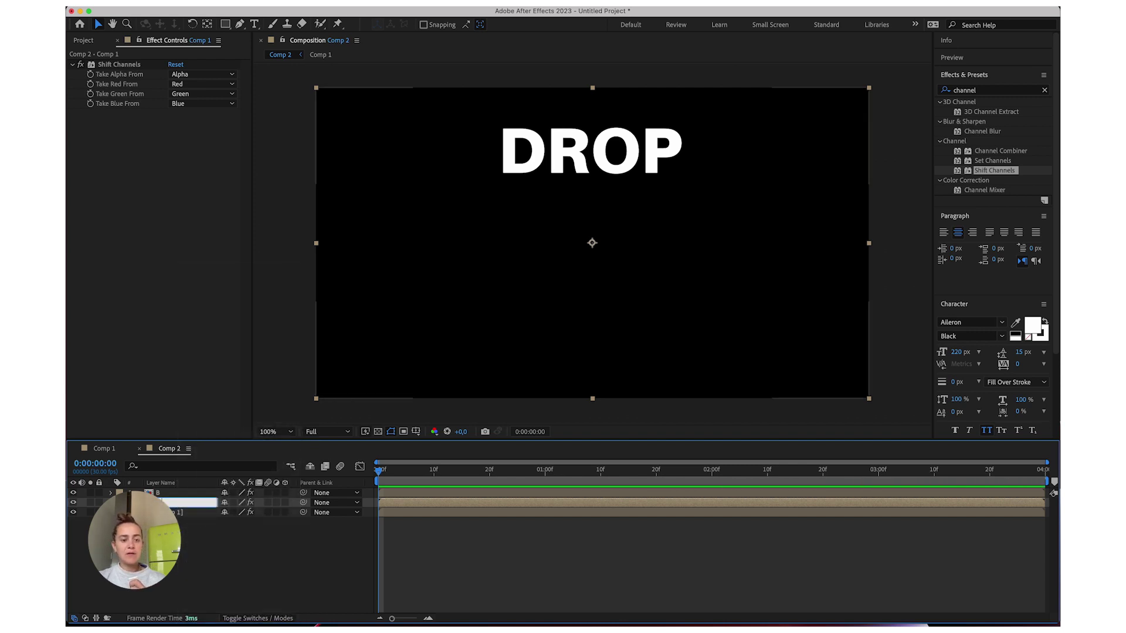
{"action": "key", "text": "Return"}
{"action": "right_click", "coordinate": [176, 513]}
{"action": "left_click", "coordinate": [193, 589]}
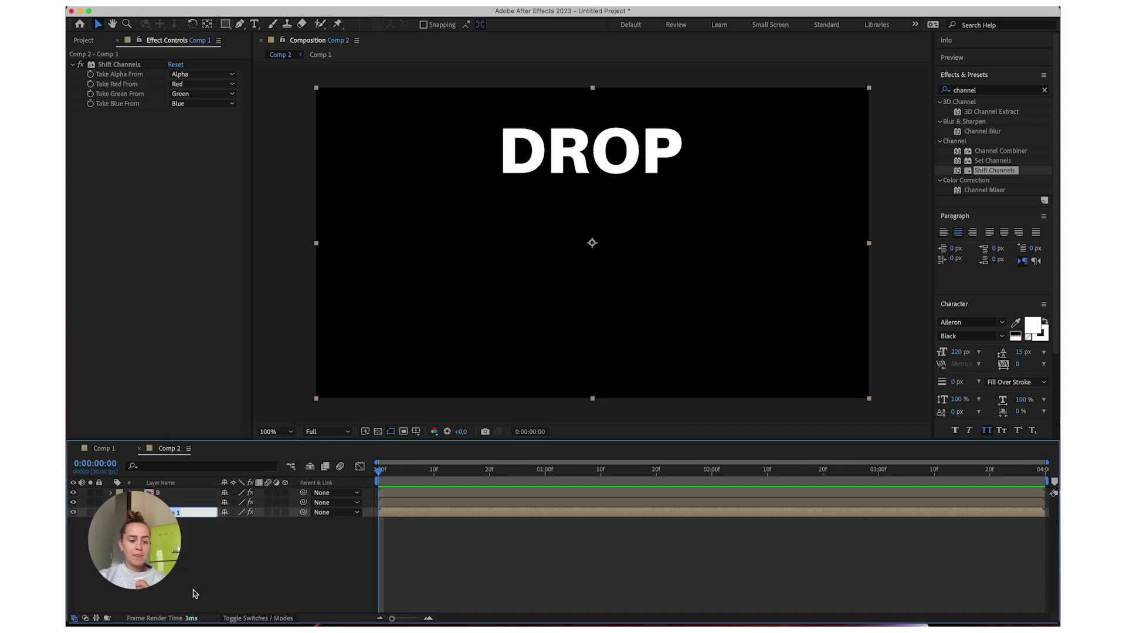
{"action": "key", "text": "BackSpace"}
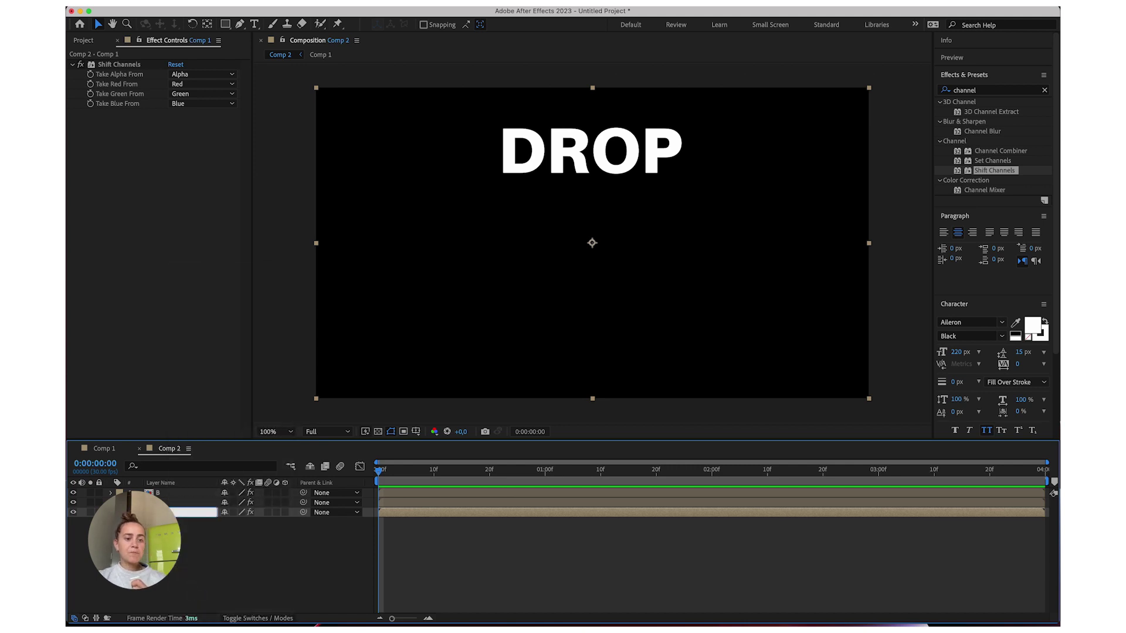
{"action": "type", "text": "R"}
{"action": "key", "text": "Return"}
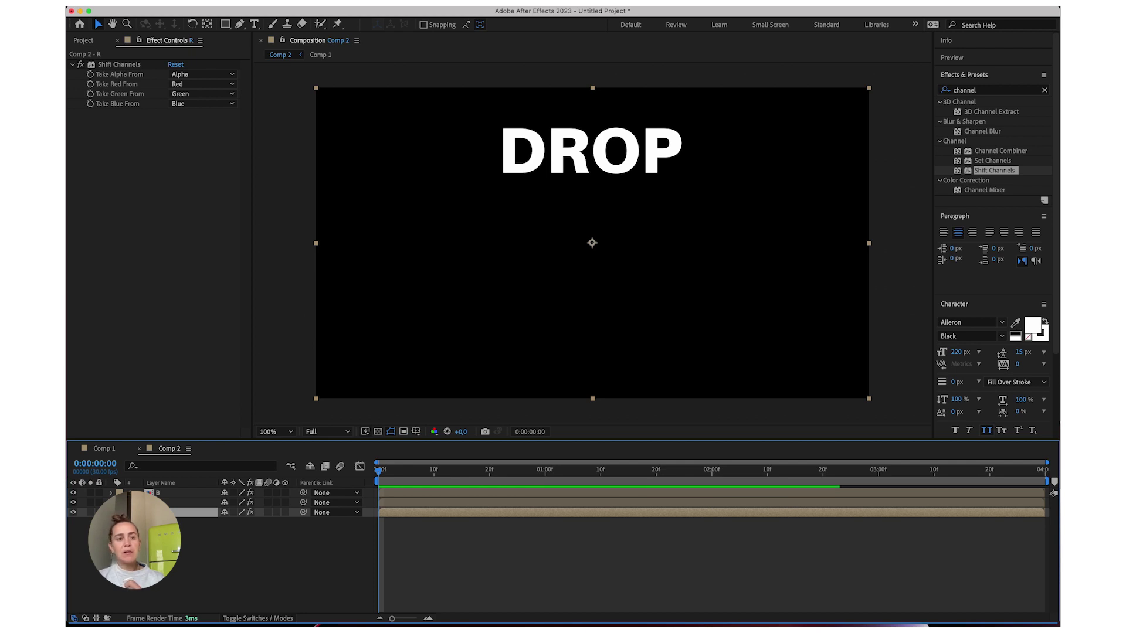
On layer R, set Shift Channels' green and blue sources to Full Off.
{"action": "left_click", "coordinate": [190, 94]}
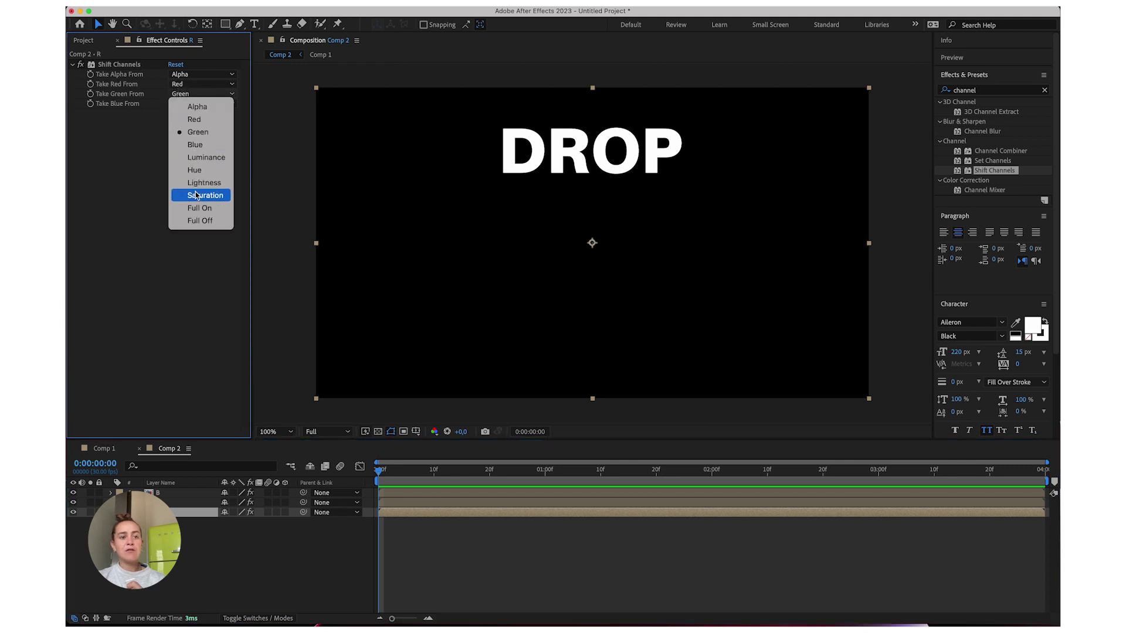
{"action": "left_click", "coordinate": [200, 221]}
{"action": "left_click", "coordinate": [190, 104]}
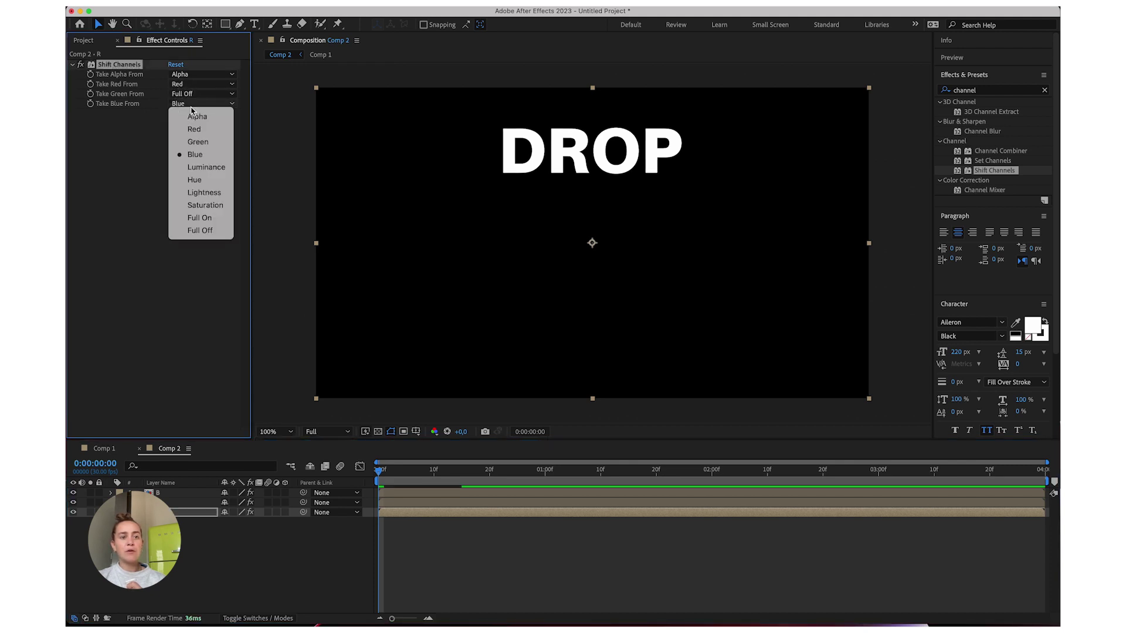
{"action": "left_click", "coordinate": [197, 231]}
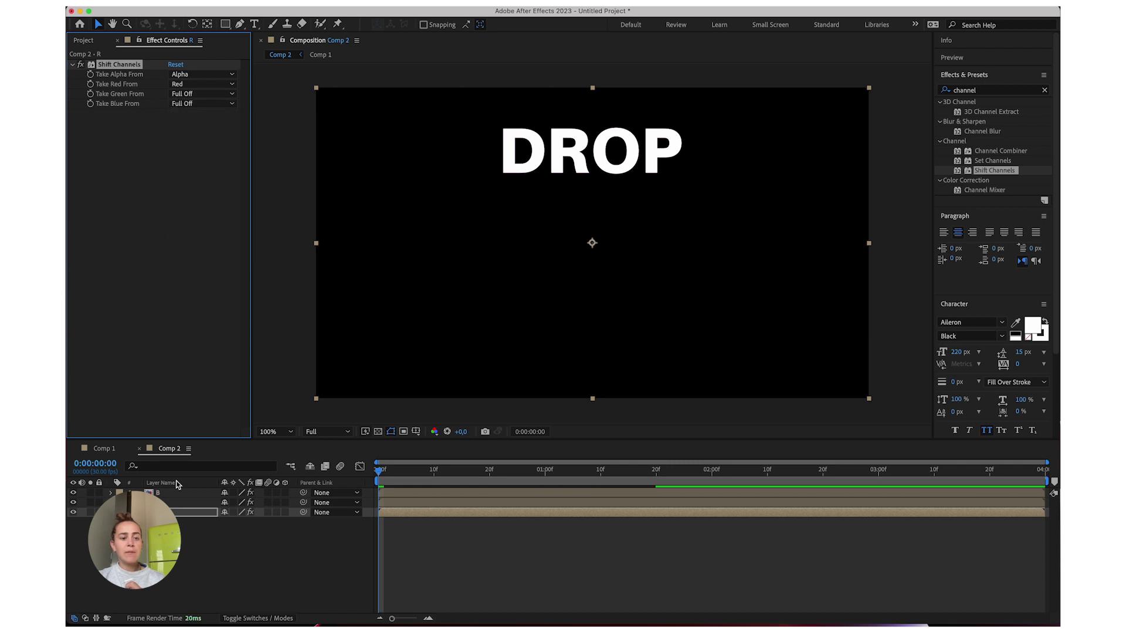
On layer G, set Shift Channels' blue and red sources to Full Off.
{"action": "left_click", "coordinate": [170, 503]}
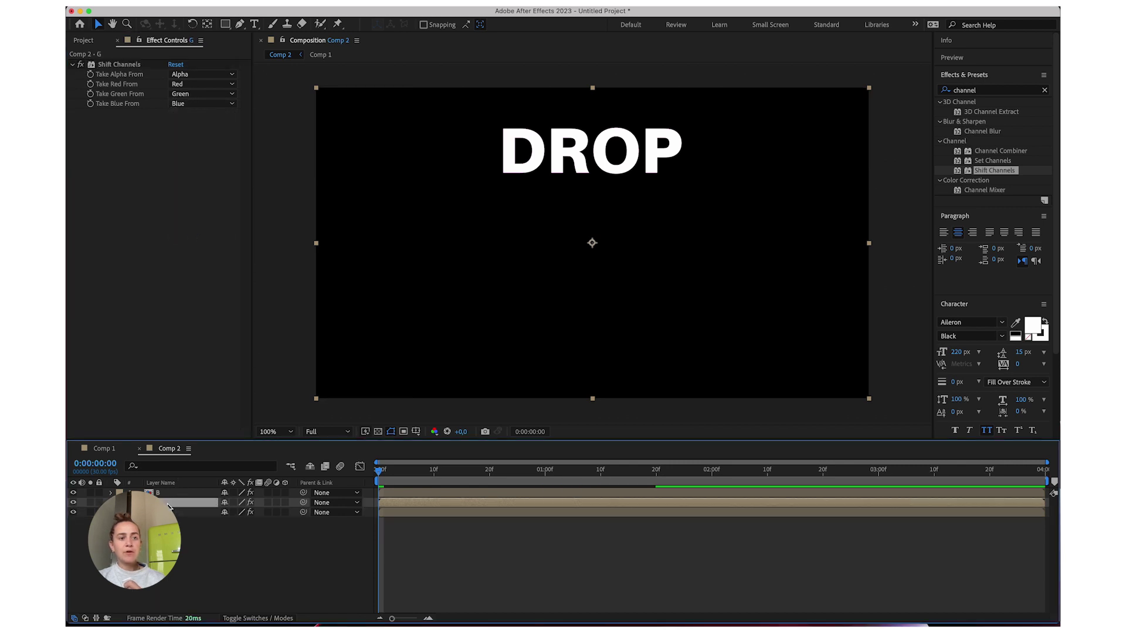
{"action": "left_click", "coordinate": [188, 103]}
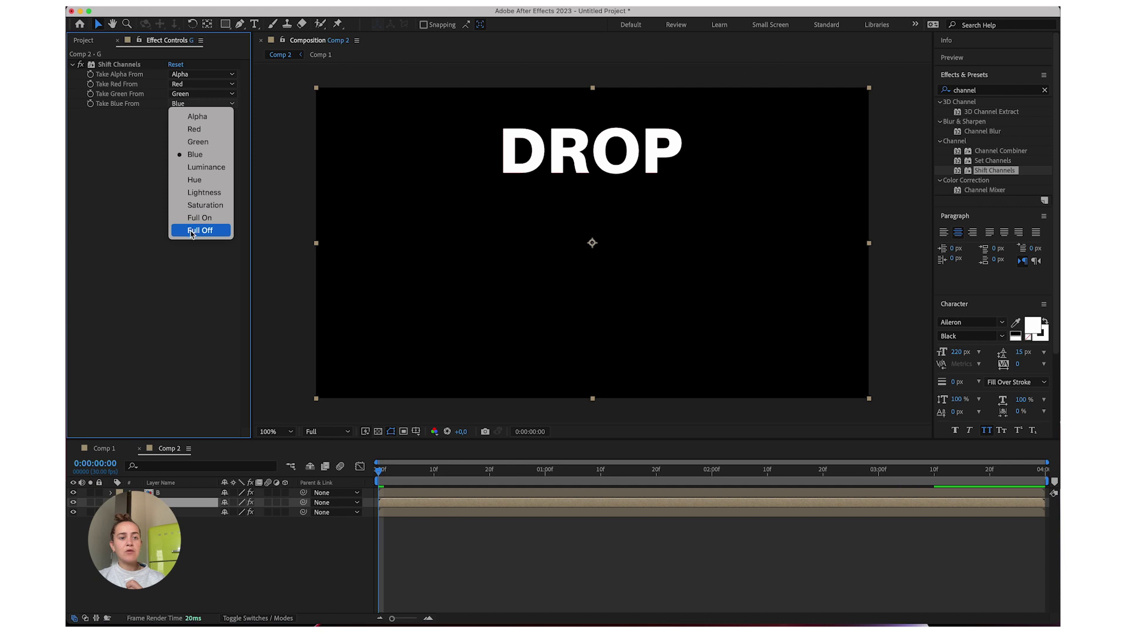
{"action": "left_click", "coordinate": [197, 230]}
{"action": "left_click", "coordinate": [196, 86]}
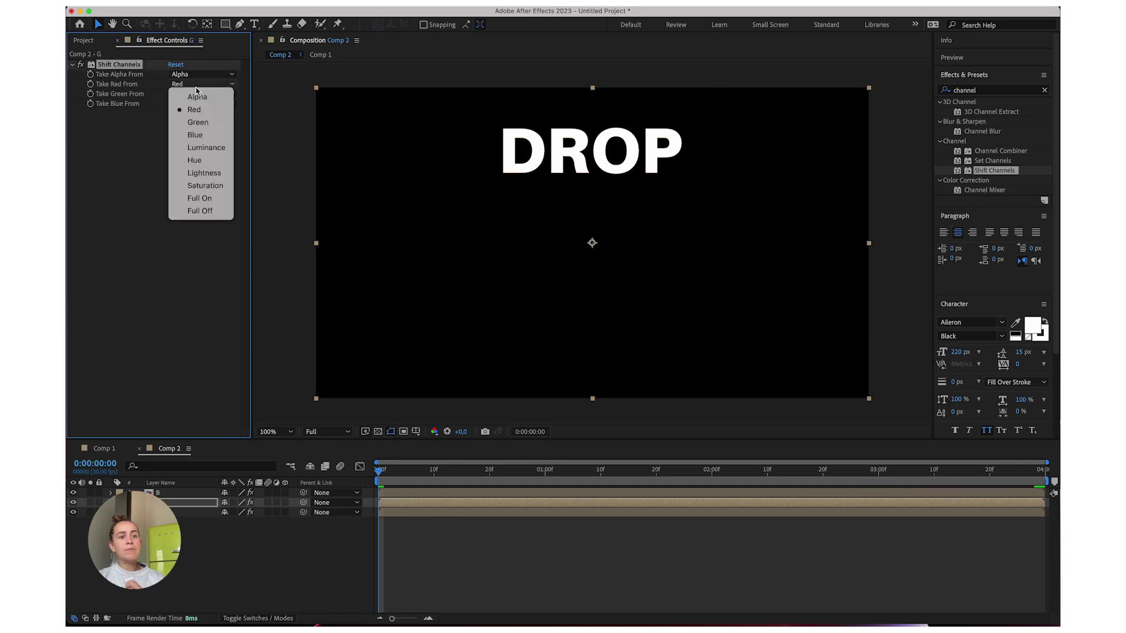
{"action": "left_click", "coordinate": [197, 210]}
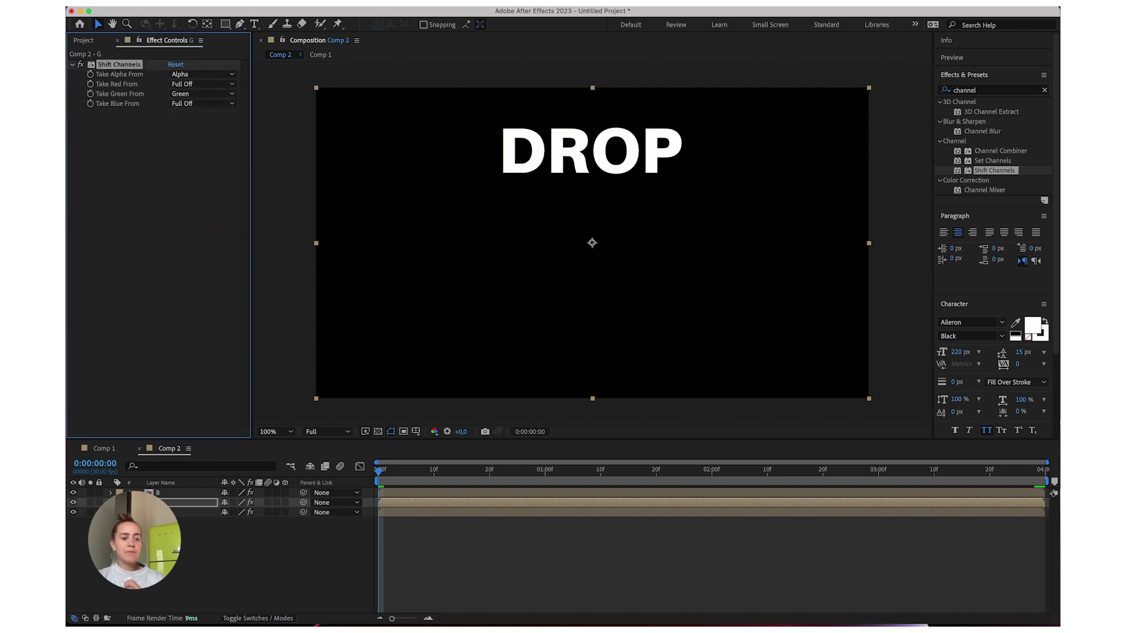
On layer B, set Shift Channels' red and green sources to Full Off, then scrub to check.
{"action": "left_click", "coordinate": [166, 495]}
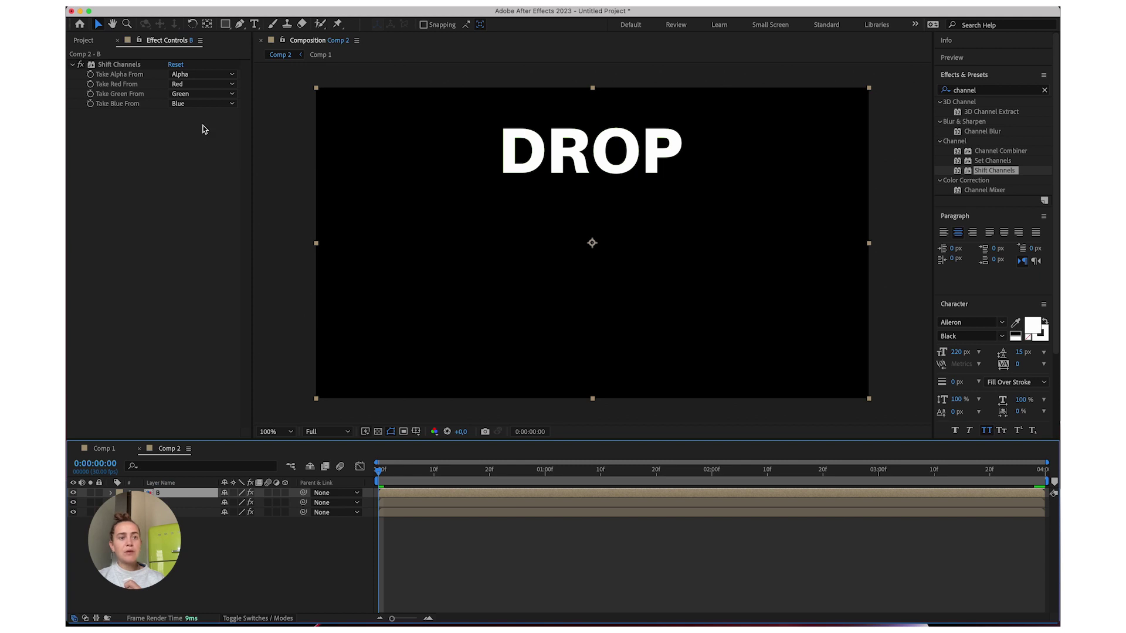
{"action": "left_click", "coordinate": [202, 84]}
{"action": "left_click", "coordinate": [197, 210]}
{"action": "left_click", "coordinate": [202, 93]}
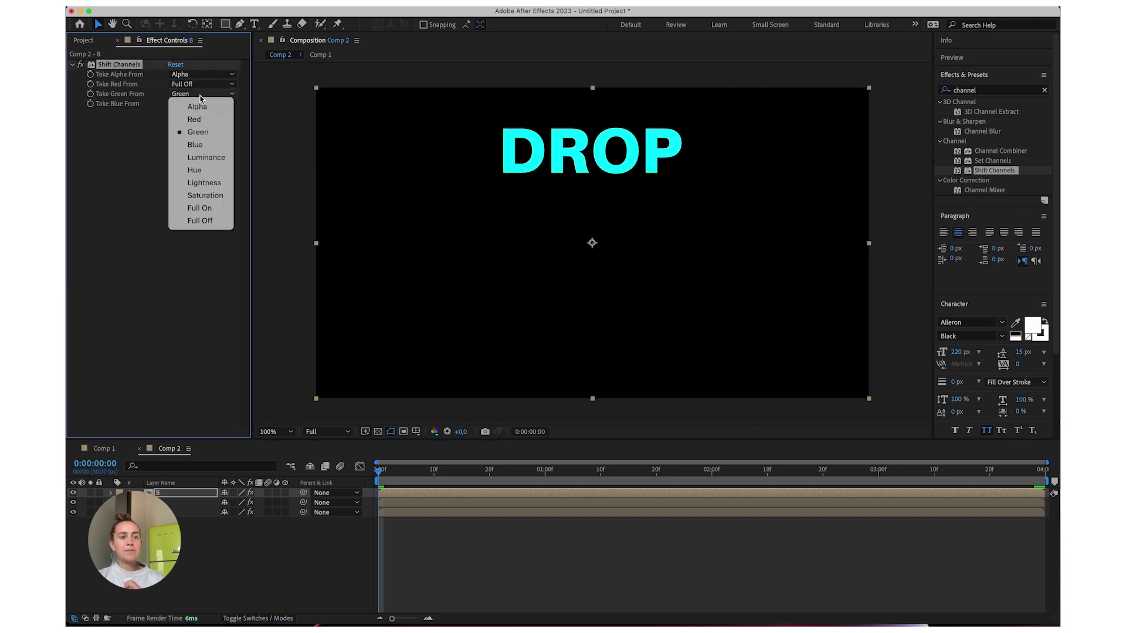
{"action": "left_click", "coordinate": [208, 221]}
{"action": "mouse_move", "coordinate": [380, 469]}
{"action": "left_mouse_down"}
{"action": "mouse_move", "coordinate": [605, 469]}
{"action": "mouse_move", "coordinate": [376, 469]}
{"action": "left_mouse_up"}
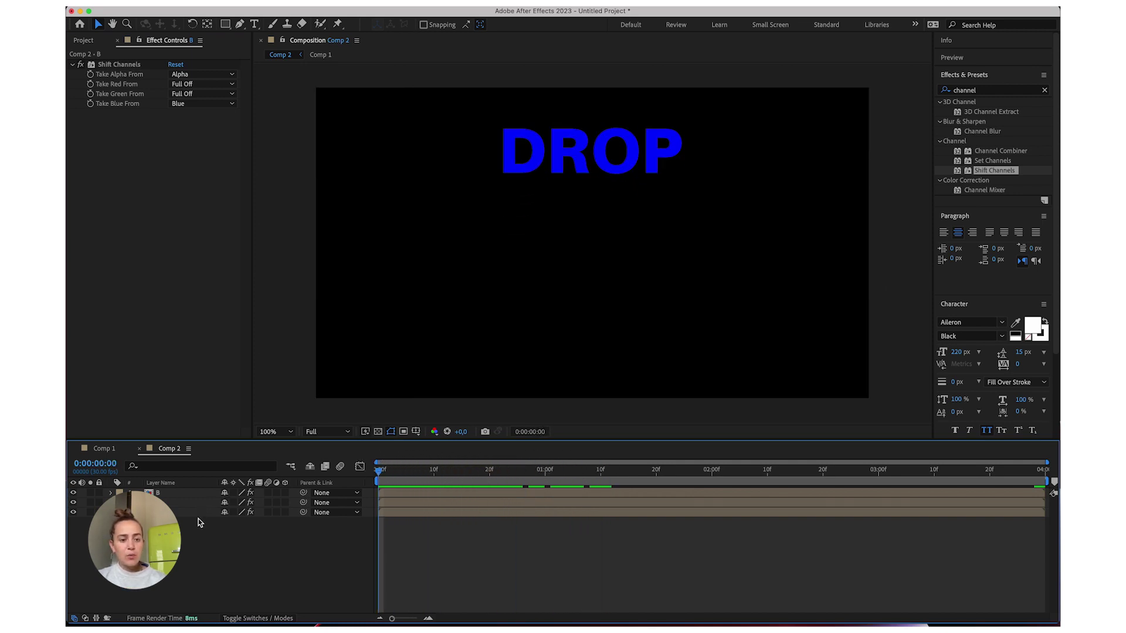
Set the blending mode of the R, G and B layers to Add.
{"action": "left_click", "coordinate": [180, 513]}
{"action": "left_click", "coordinate": [182, 496], "text": "shift"}
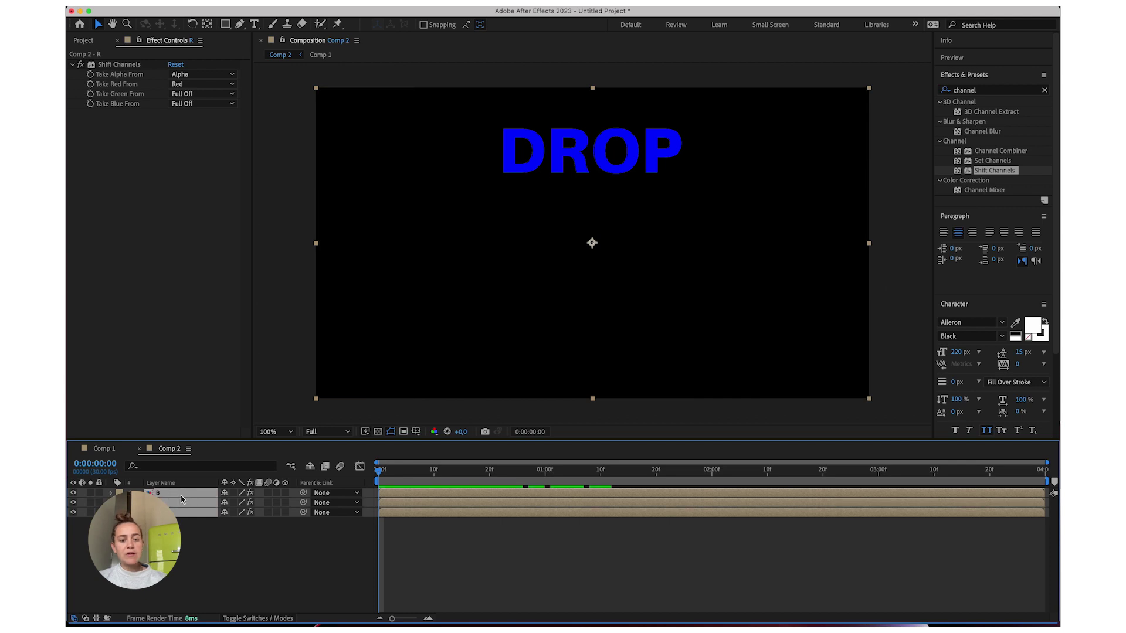
{"action": "right_click", "coordinate": [189, 502]}
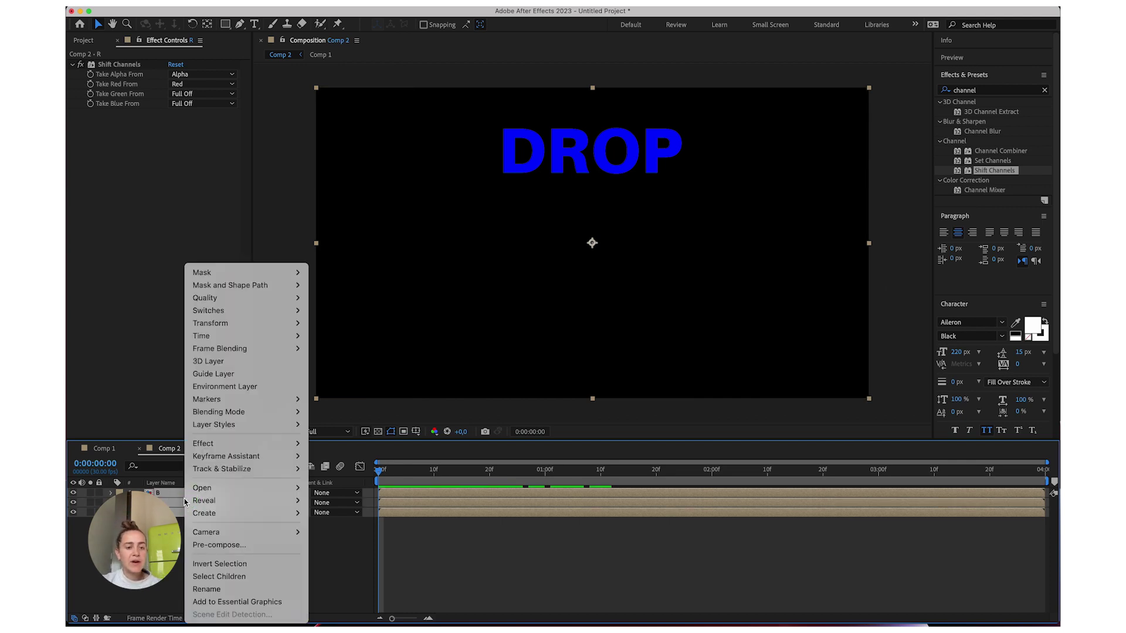
{"action": "mouse_move", "coordinate": [188, 501]}
{"action": "mouse_move", "coordinate": [247, 415]}
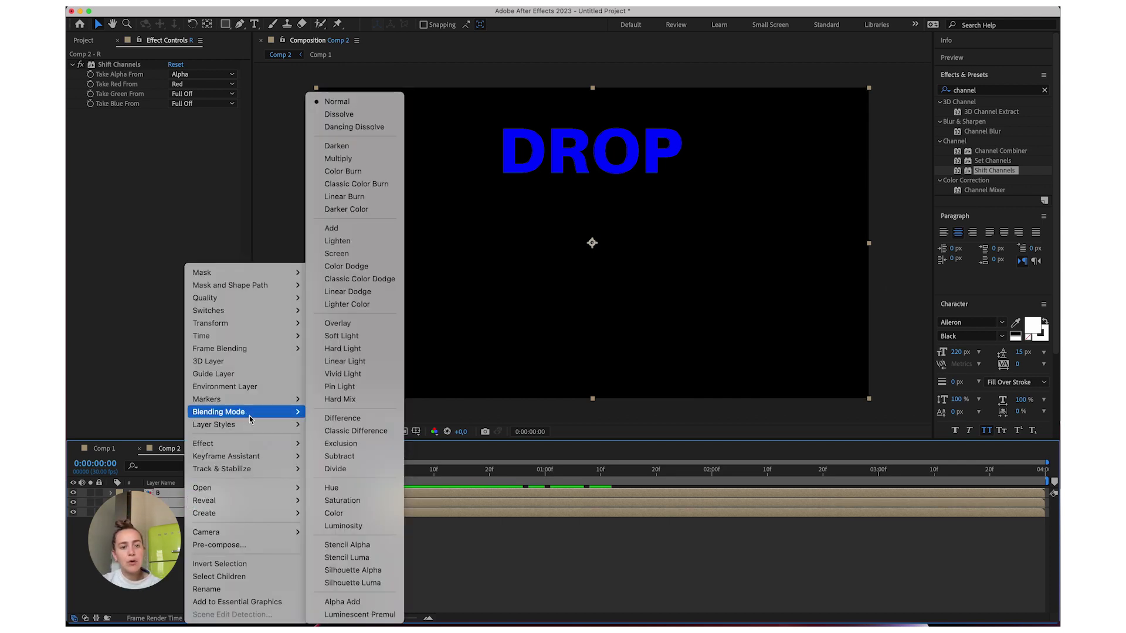
{"action": "left_click", "coordinate": [345, 229]}
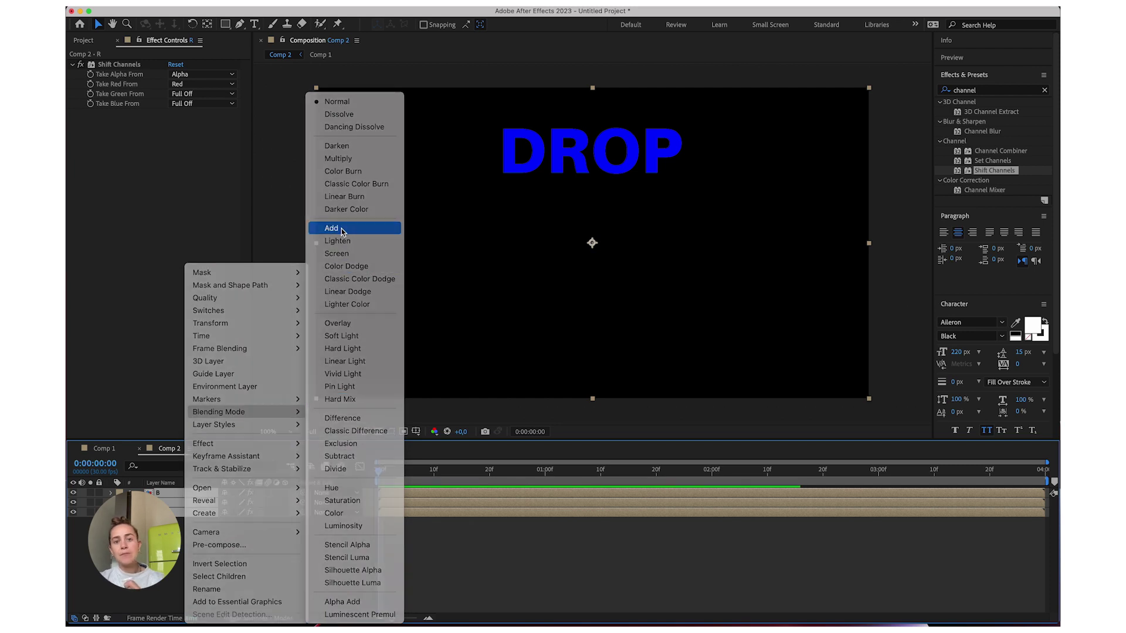
{"action": "left_click", "coordinate": [437, 554]}
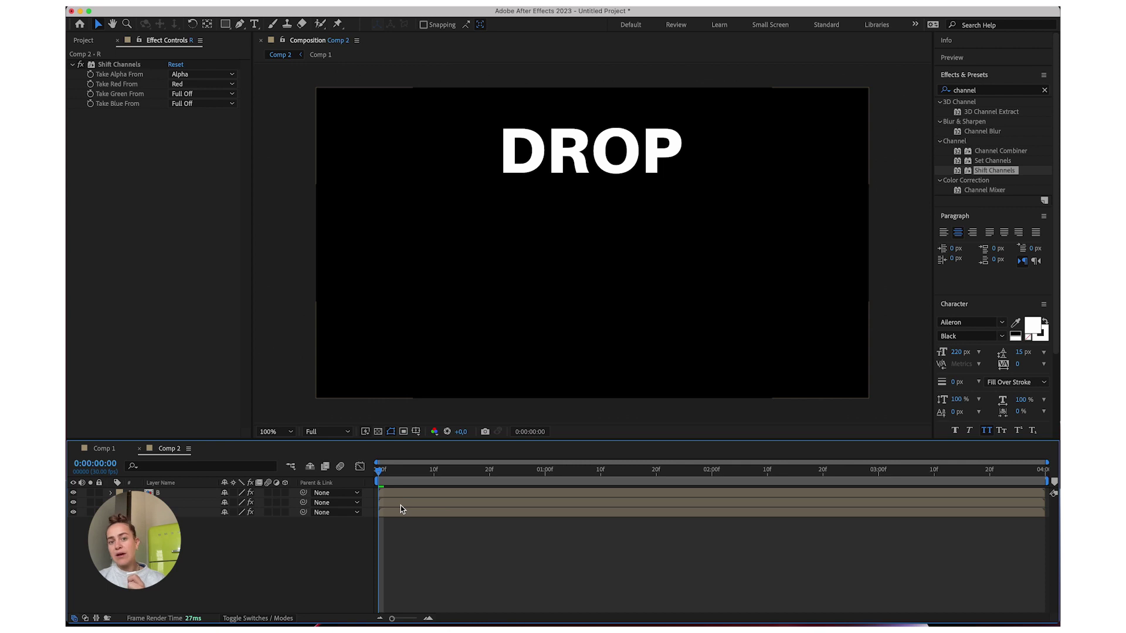
Shift the B and G layers a few frames later than R and play the animation.
{"action": "mouse_move", "coordinate": [399, 504]}
{"action": "left_mouse_down"}
{"action": "mouse_move", "coordinate": [408, 505]}
{"action": "mouse_move", "coordinate": [391, 491]}
{"action": "mouse_move", "coordinate": [410, 492]}
{"action": "left_mouse_up"}
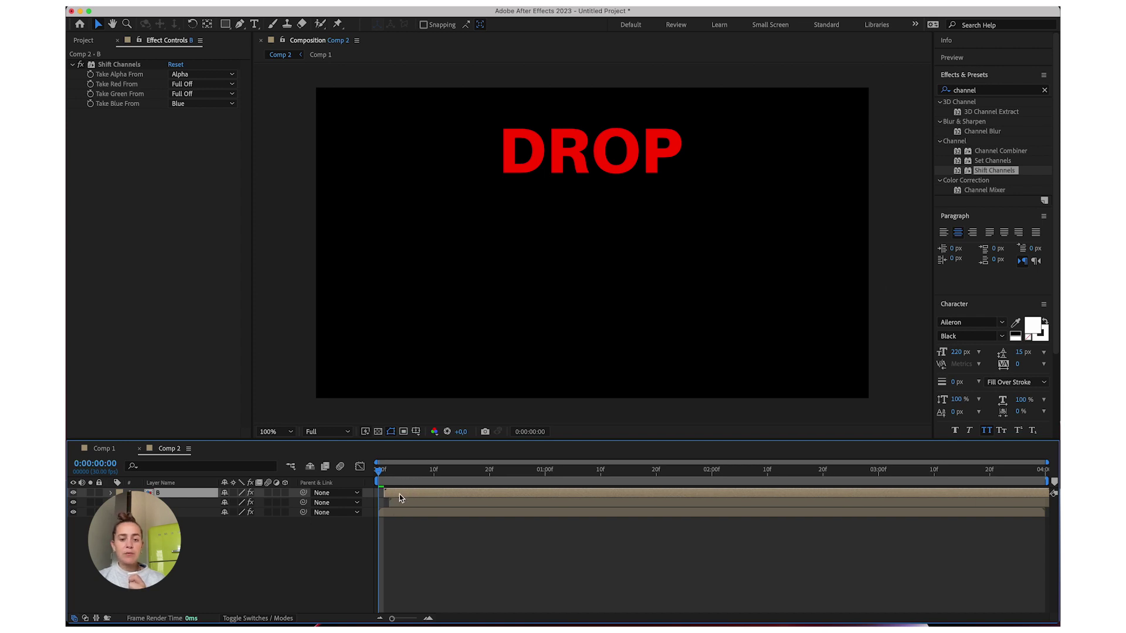
{"action": "left_click_drag", "start_coordinate": [399, 503], "coordinate": [408, 505]}
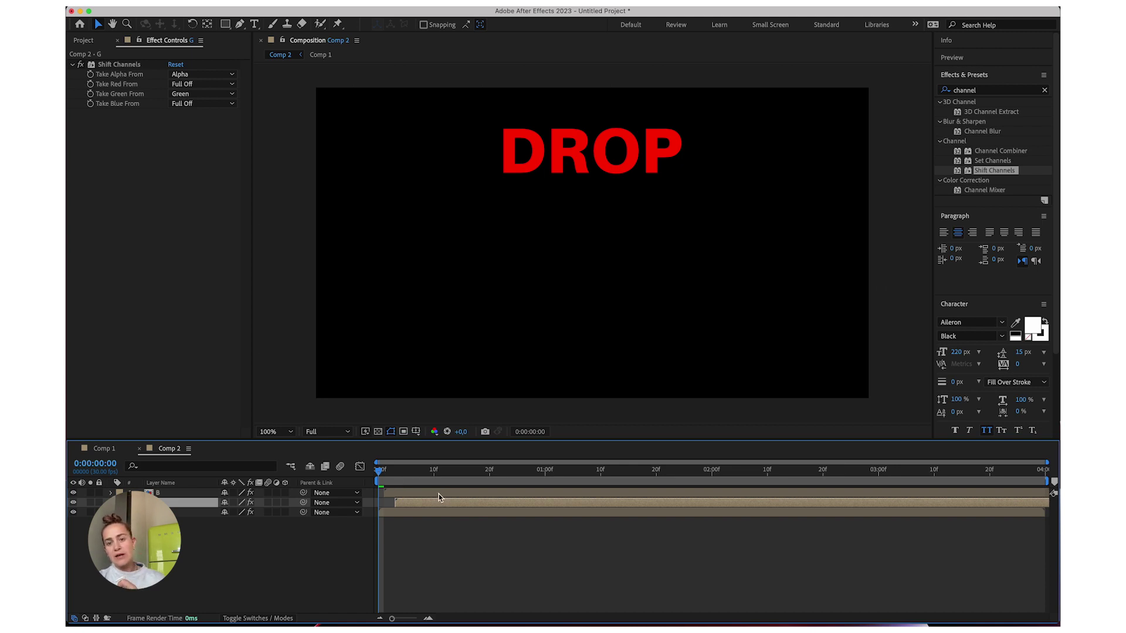
{"action": "key", "text": "space"}
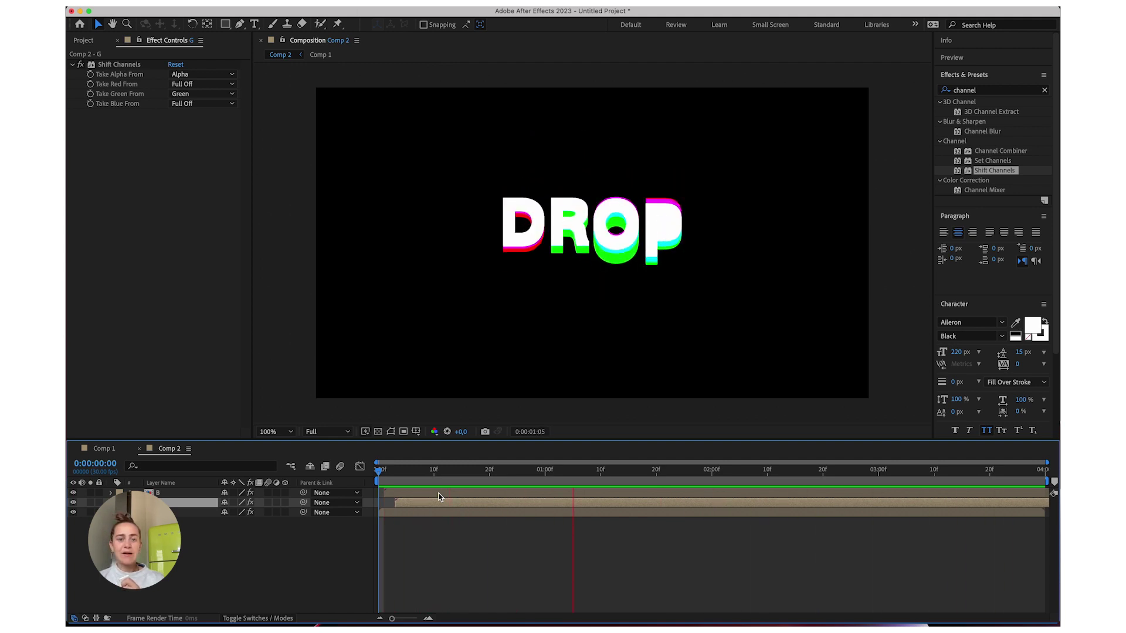
Stop playback at 0:00:02:12 with DROP's red, green and blue fringes visible.
{"action": "key", "text": "space"}
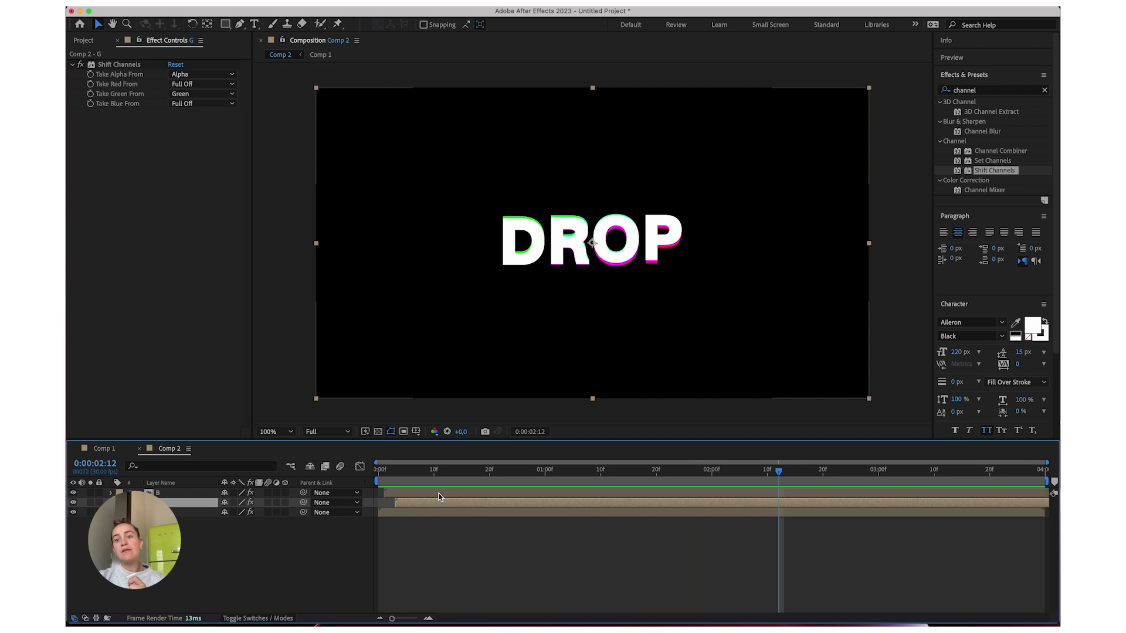